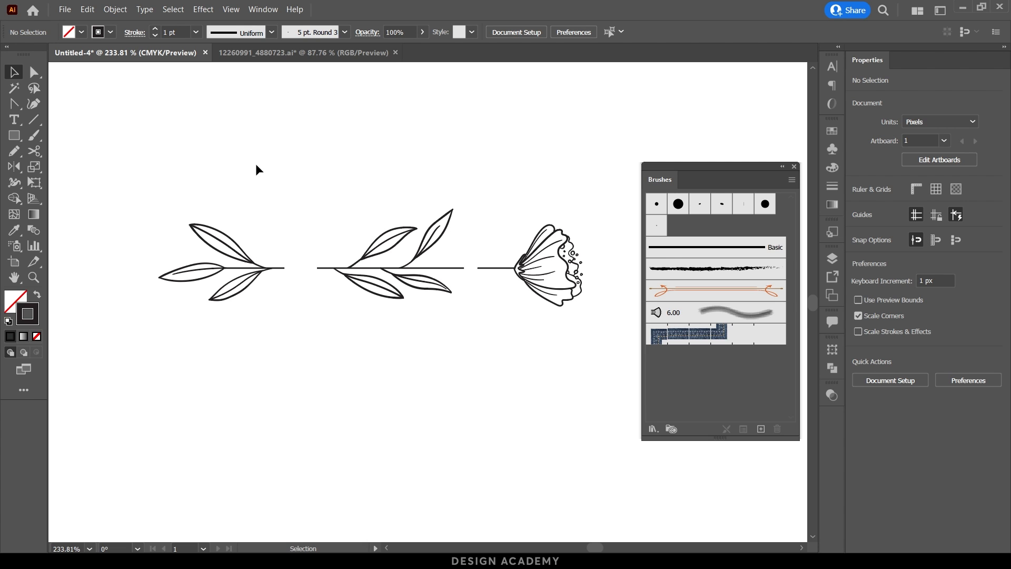
drag(497, 210, 586, 299)
drag(226, 195, 148, 301)
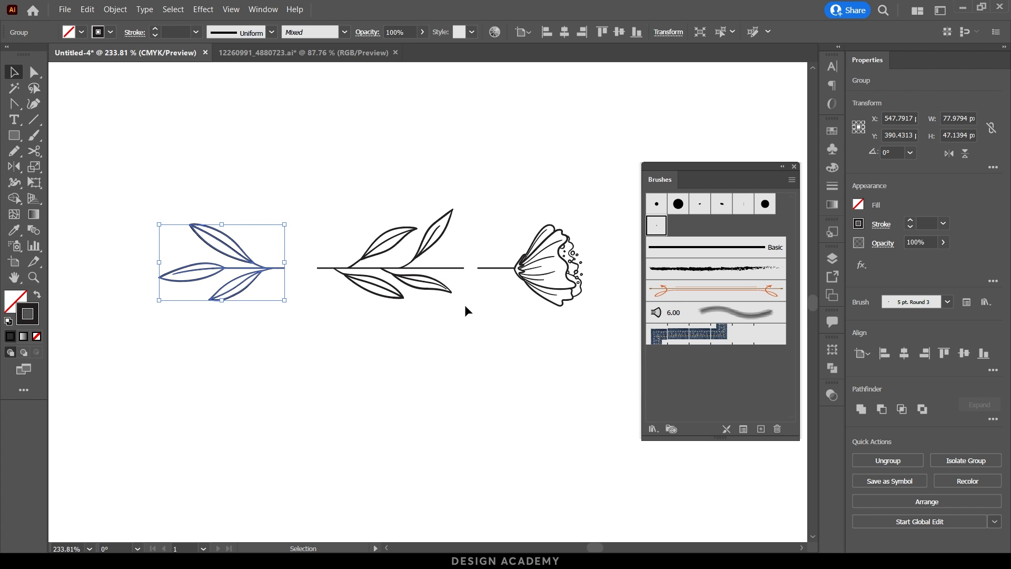
click(402, 270)
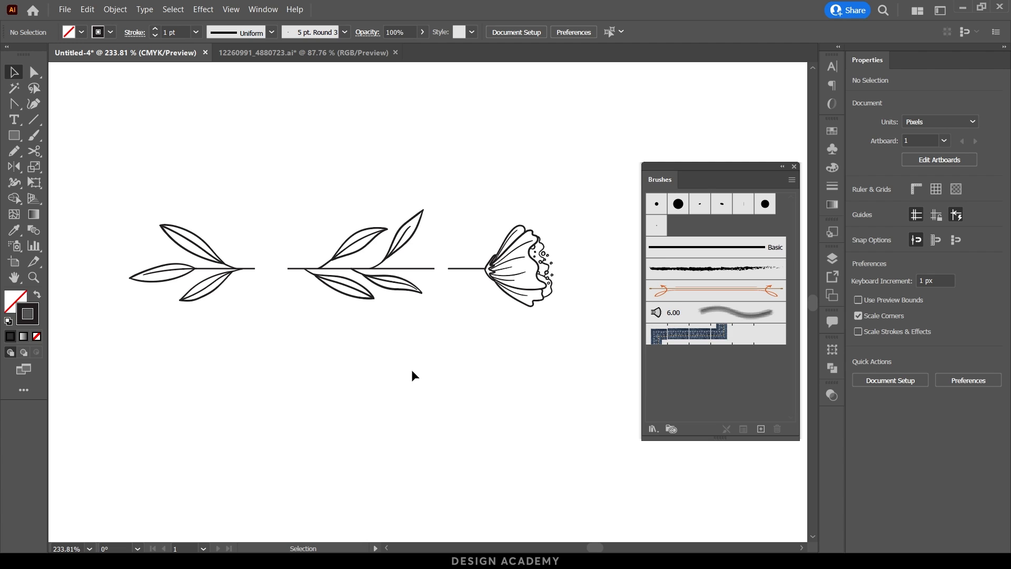
Create a pattern brush with default options from the four-leaf branch group in the middle.
drag(410, 337, 309, 192)
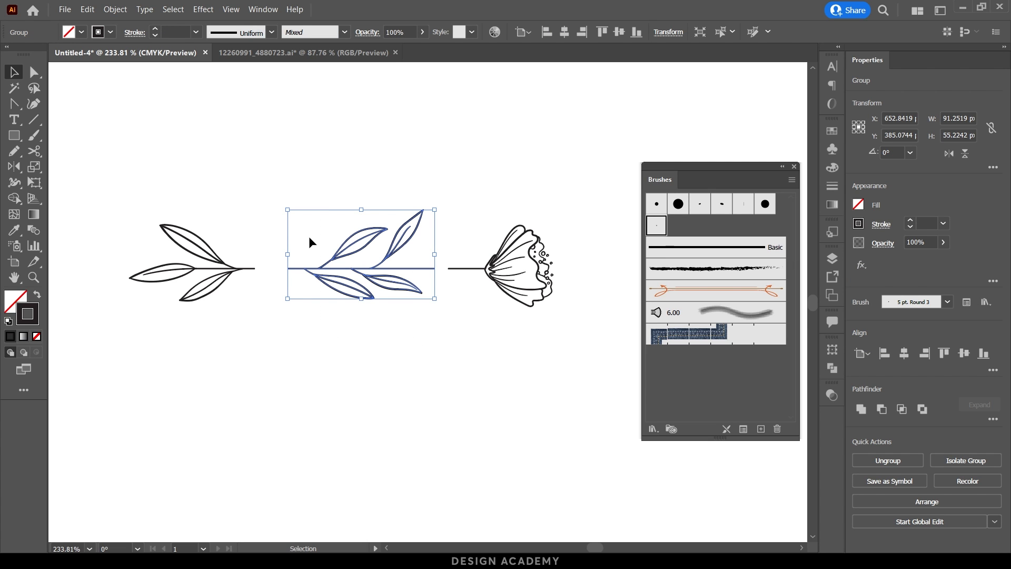
click(761, 428)
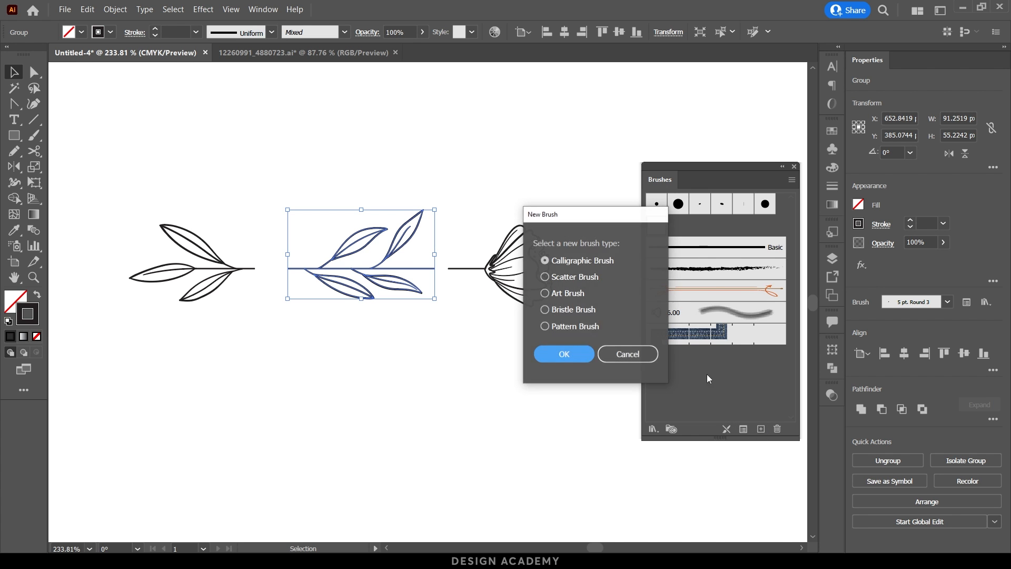
click(580, 361)
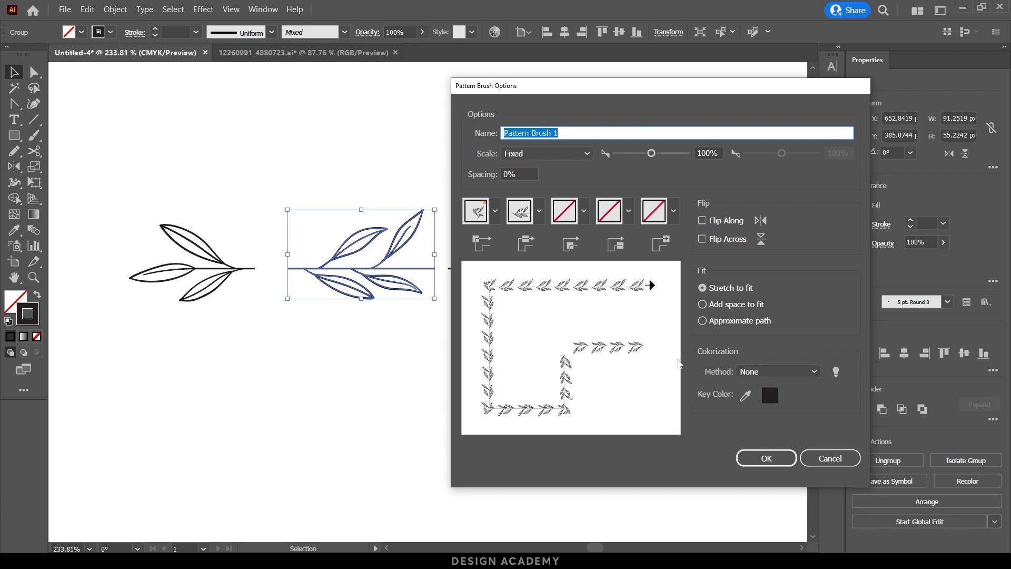
click(760, 456)
click(348, 174)
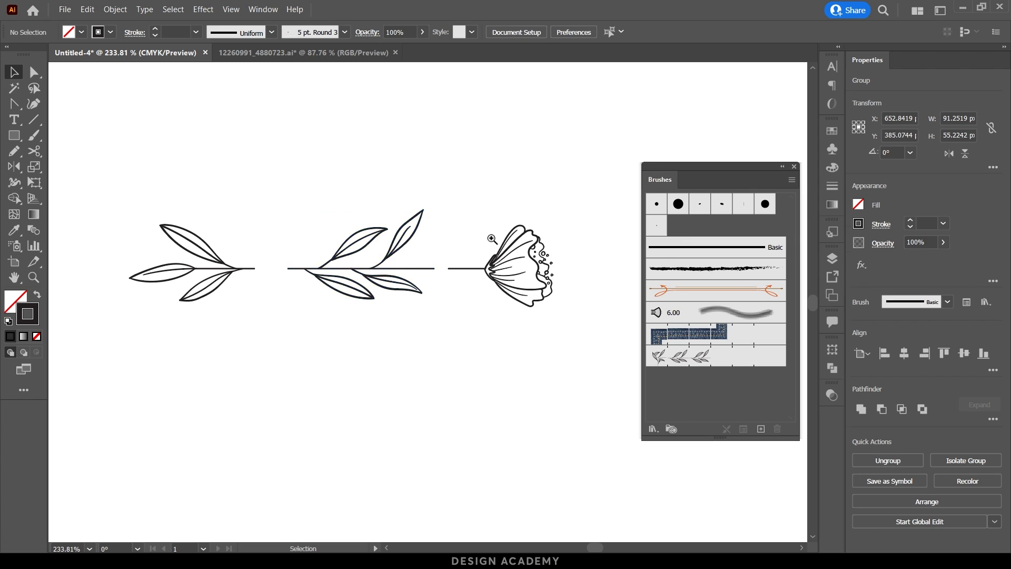
Draw a square about 362 px wide near the artboard's upper-left corner and apply the leaf pattern brush to it.
scroll(479, 236, down, 4)
drag(323, 248, 352, 336)
key(m)
drag(146, 182, 324, 360)
click(708, 363)
key(v)
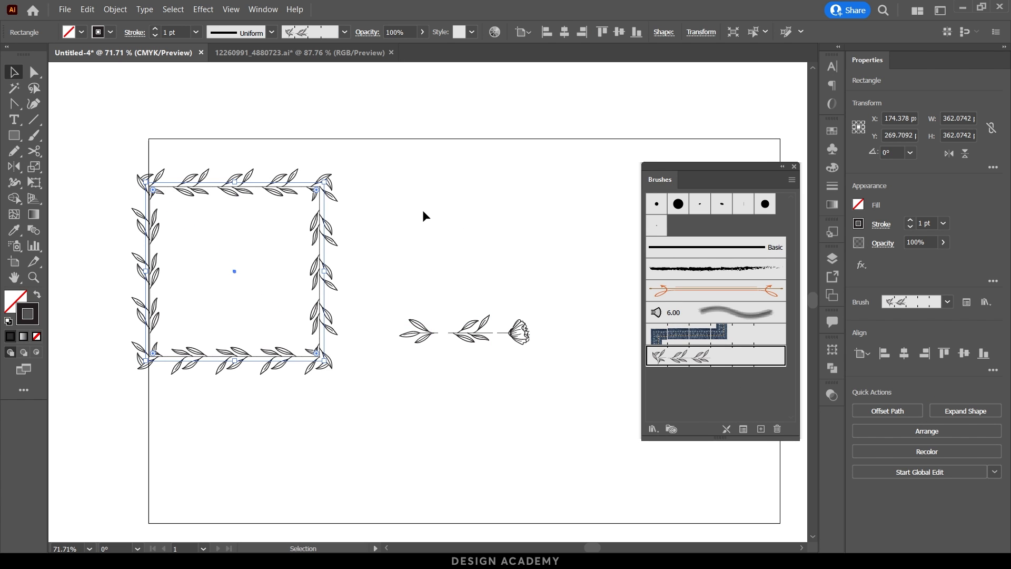
Draw a circle about 501 px in diameter above the artboard and apply the leaf pattern brush to it.
scroll(320, 189, up, 5)
drag(18, 141, 79, 156)
mouse_move(233, 92)
mouse_down()
mouse_move(361, 100)
mouse_move(354, 183)
mouse_move(411, 313)
mouse_up()
key(v)
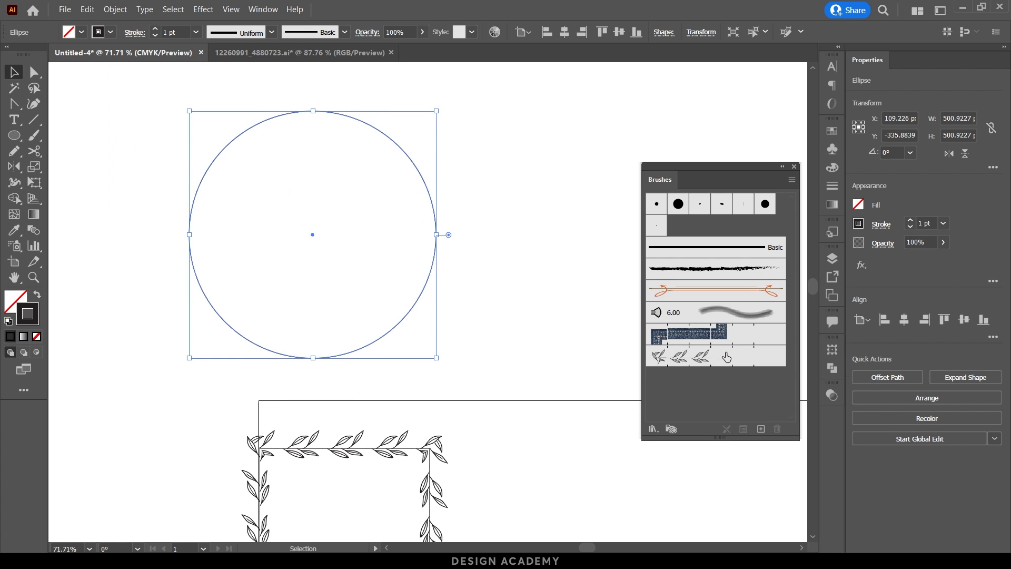
click(722, 356)
click(519, 270)
Paint a set of freehand curved strokes with the leaf pattern brush in the empty area beside the leafy circle.
drag(363, 139, 537, 153)
drag(471, 259, 414, 266)
drag(411, 279, 217, 268)
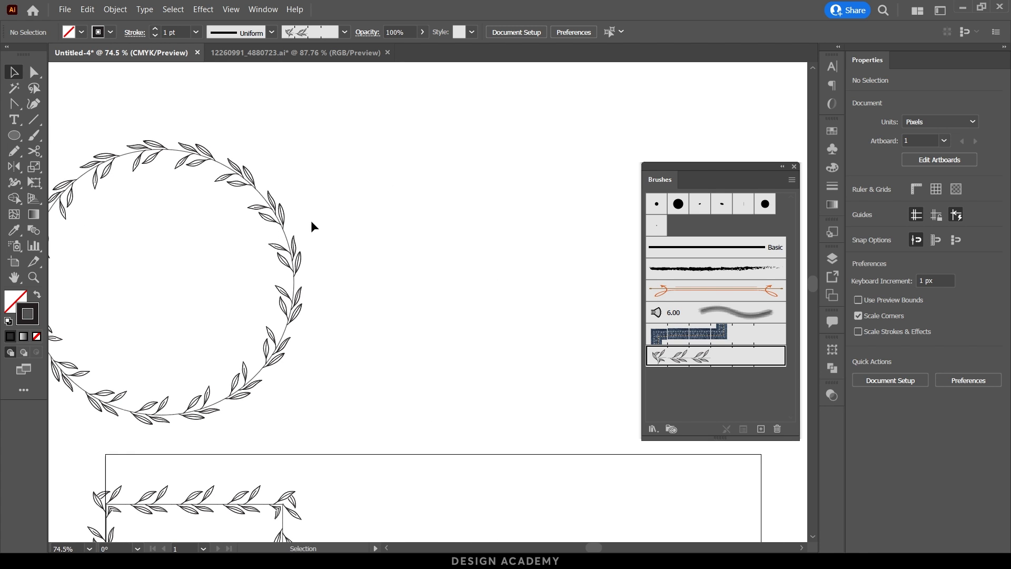
key(b)
drag(335, 244, 275, 257)
mouse_move(307, 283)
mouse_down()
mouse_move(392, 223)
mouse_move(533, 171)
mouse_up()
drag(371, 324, 589, 172)
mouse_move(499, 314)
mouse_down()
mouse_move(368, 323)
mouse_move(539, 316)
mouse_move(384, 352)
mouse_move(509, 300)
mouse_up()
drag(409, 232, 358, 192)
mouse_move(444, 295)
mouse_down()
mouse_move(495, 201)
mouse_move(518, 256)
mouse_up()
drag(337, 238, 333, 230)
mouse_move(407, 311)
mouse_down()
mouse_move(300, 285)
mouse_move(474, 177)
mouse_up()
drag(398, 279, 250, 230)
mouse_move(272, 307)
mouse_down()
mouse_move(300, 267)
mouse_move(341, 268)
mouse_up()
drag(291, 354, 338, 295)
drag(345, 367, 464, 271)
drag(400, 377, 538, 263)
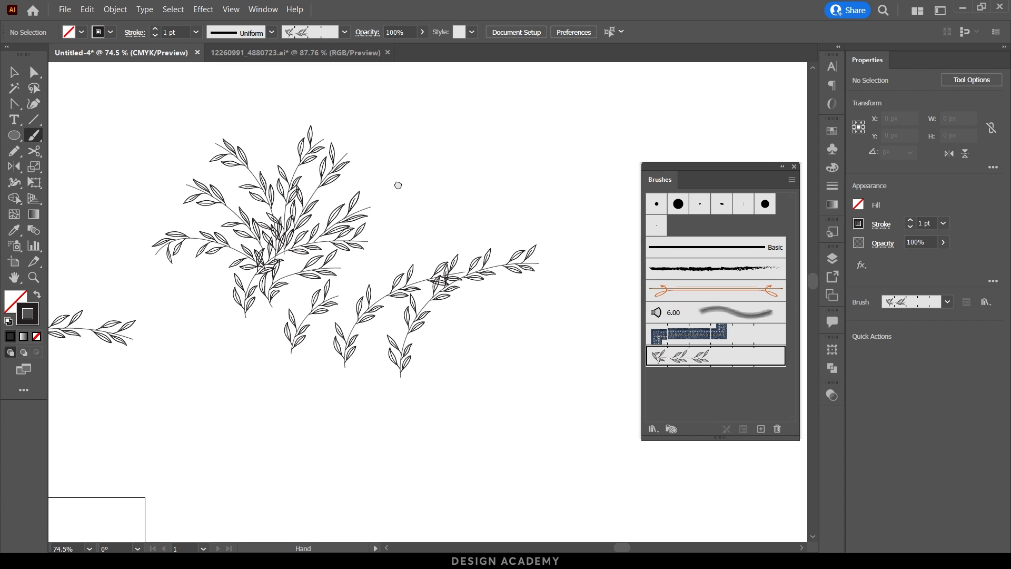
drag(397, 185, 343, 243)
drag(341, 315, 487, 203)
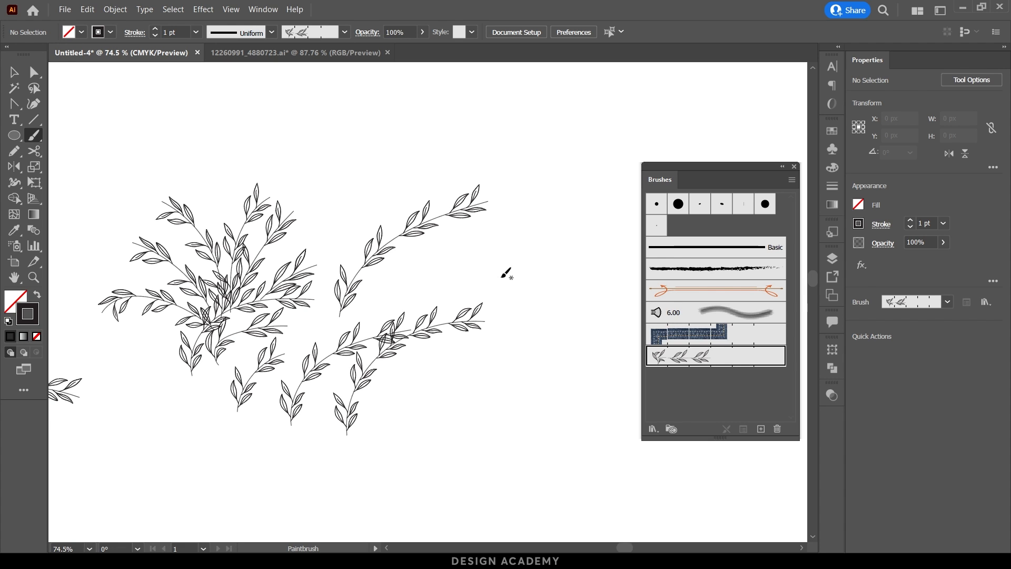
Draw a circle about 271 px in diameter and delete its segments until only the lower-left quarter arc remains.
drag(505, 273, 242, 254)
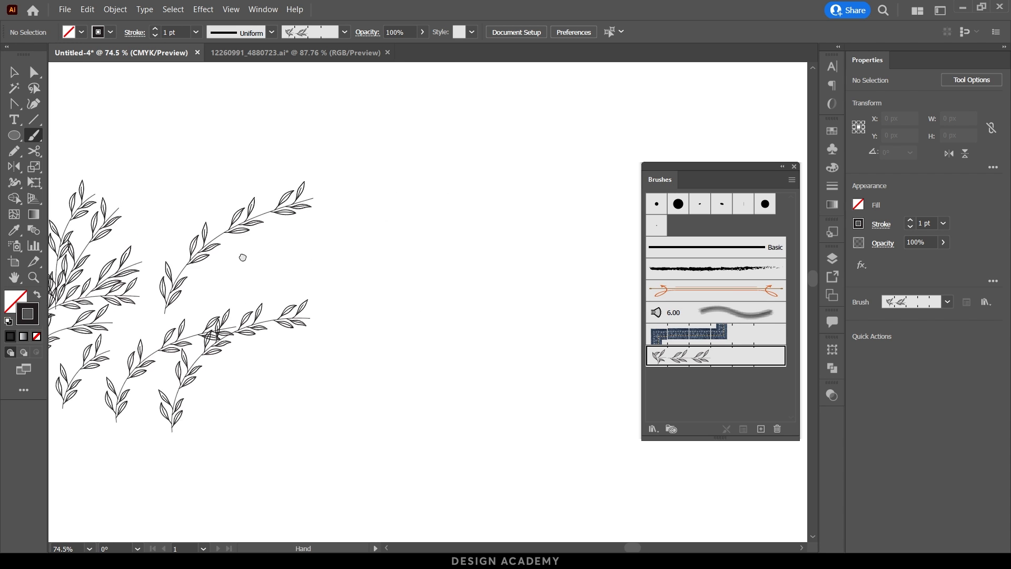
click(14, 136)
drag(410, 220, 548, 356)
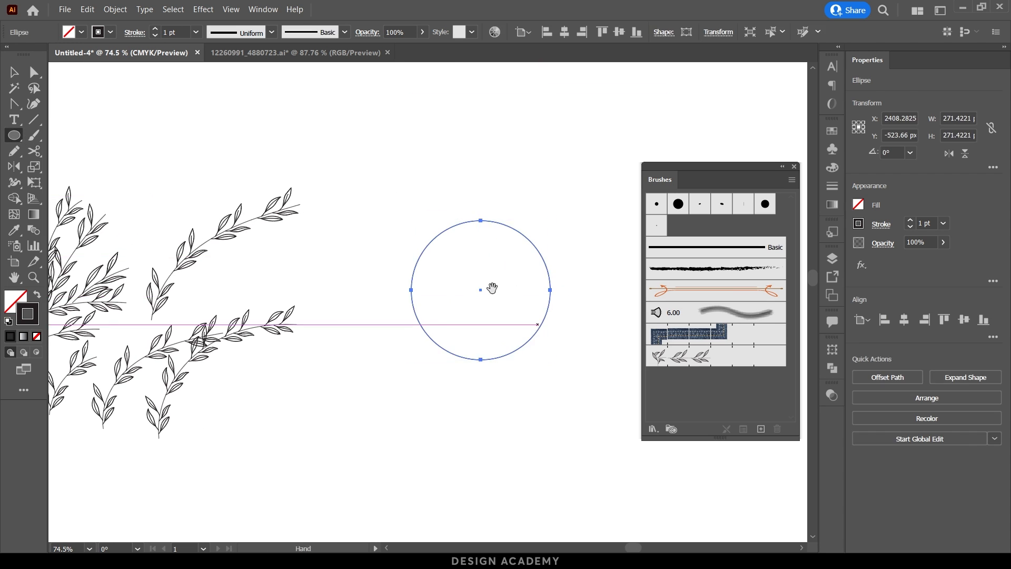
scroll(481, 288, up, 3)
key(a)
click(390, 161)
key(Delete)
click(521, 291)
key(Delete)
click(368, 379)
key(v)
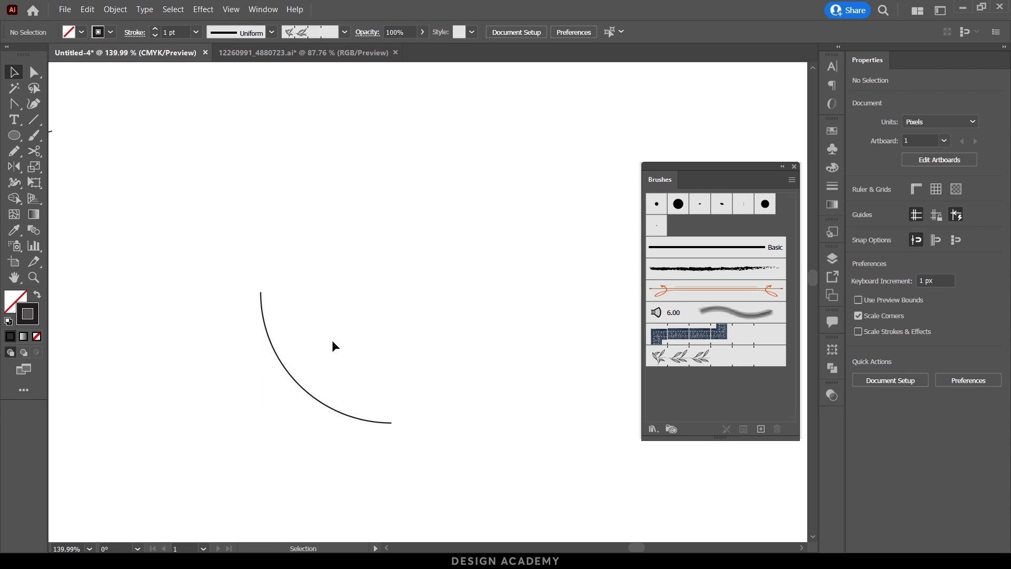
Apply the leaf pattern brush to the quarter arc.
click(292, 376)
click(656, 358)
click(453, 390)
Duplicate the leafy arc beside itself and flip the copy horizontally to form an open wreath.
drag(325, 403, 469, 396)
click(945, 152)
click(487, 439)
click(538, 405)
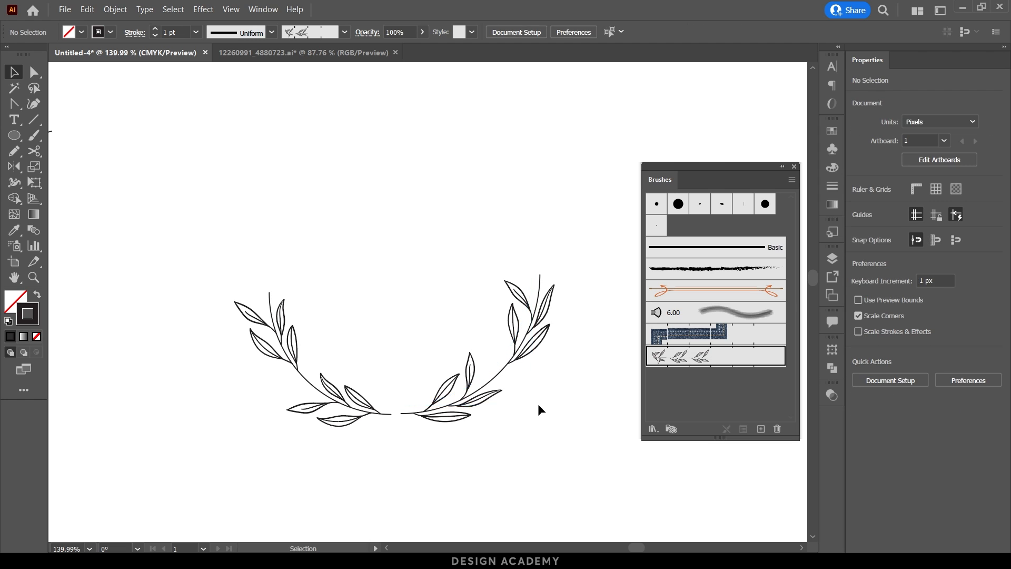
click(551, 384)
Add the letter "R" as point text inside the open wreath.
key(t)
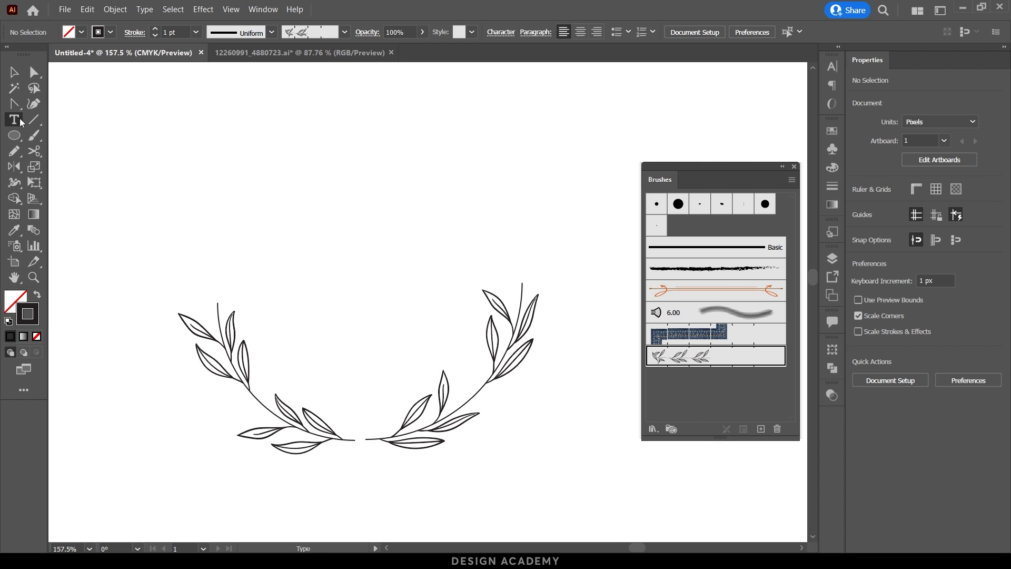
click(353, 309)
text(R)
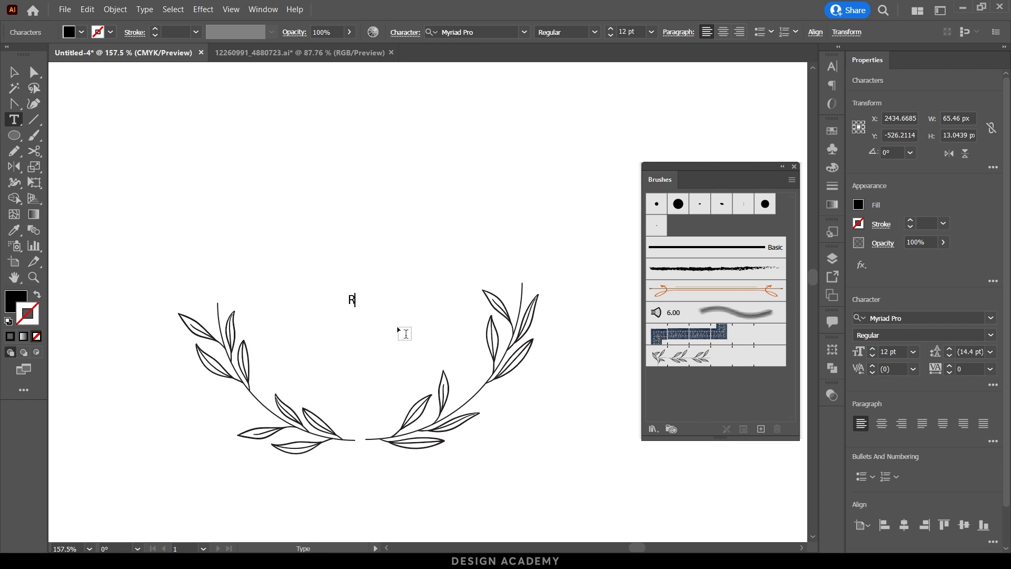
key(Escape)
Set the letter's font to Hermann Regular, then enlarge and center it between the two leafy arcs.
click(471, 32)
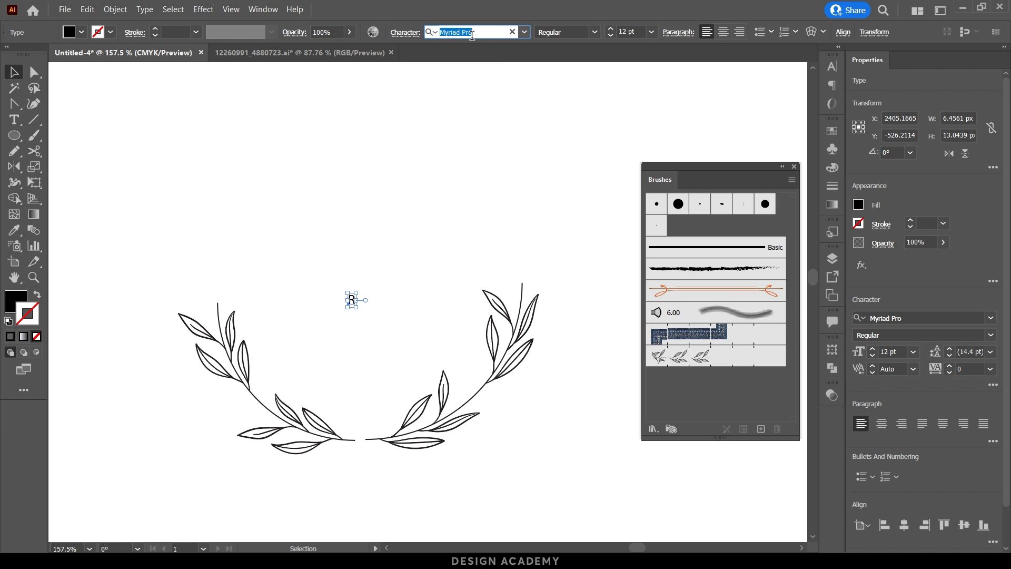
text(her)
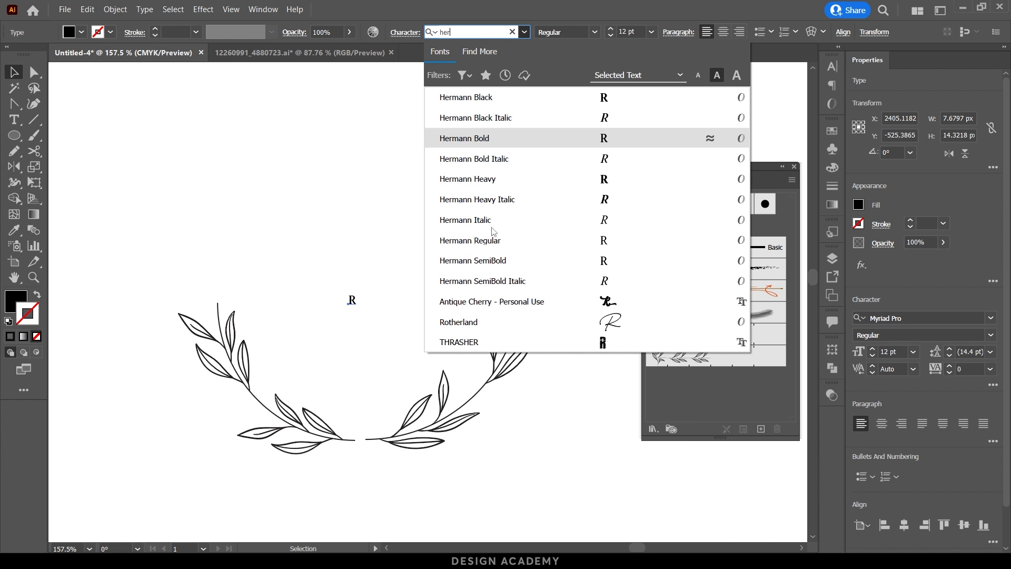
click(498, 241)
drag(354, 310, 498, 441)
drag(438, 308, 419, 316)
click(463, 253)
Examine the open ends of the leafy arcs around the letter R up close.
key(ctrl+0)
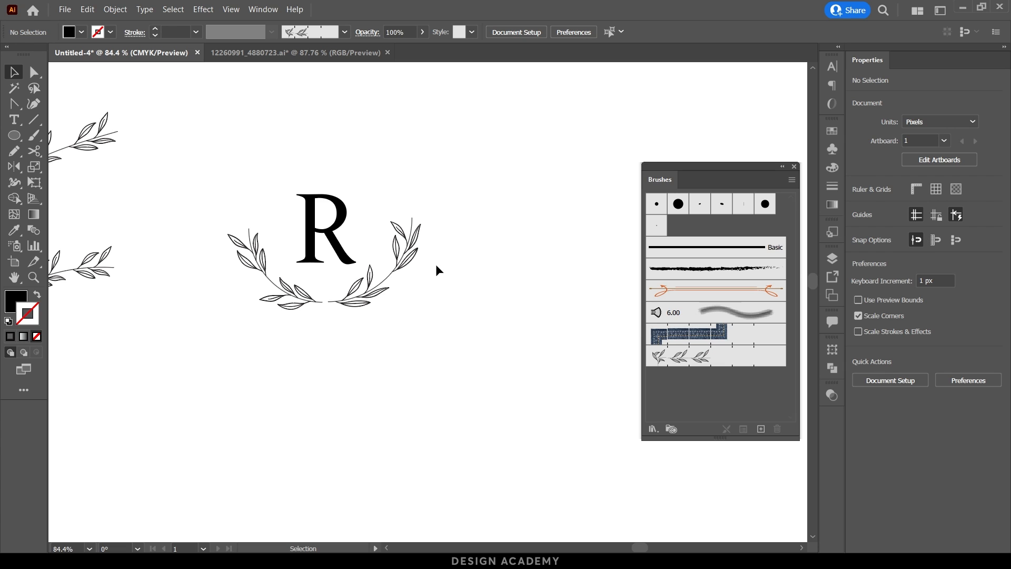
key(ctrl+space)
drag(416, 253, 516, 253)
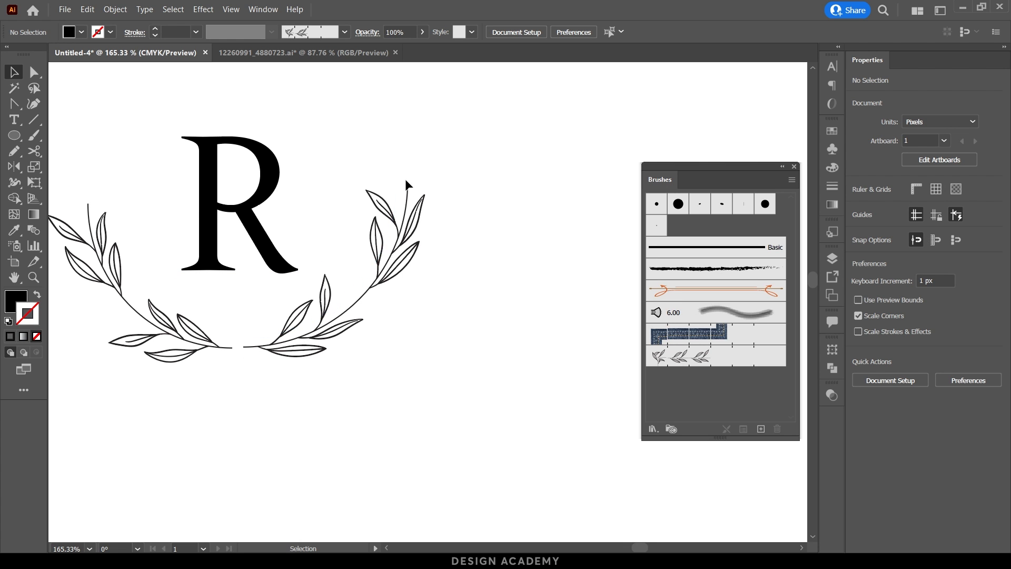
key(ctrl+space)
drag(412, 177, 534, 187)
key(space)
drag(379, 317, 513, 157)
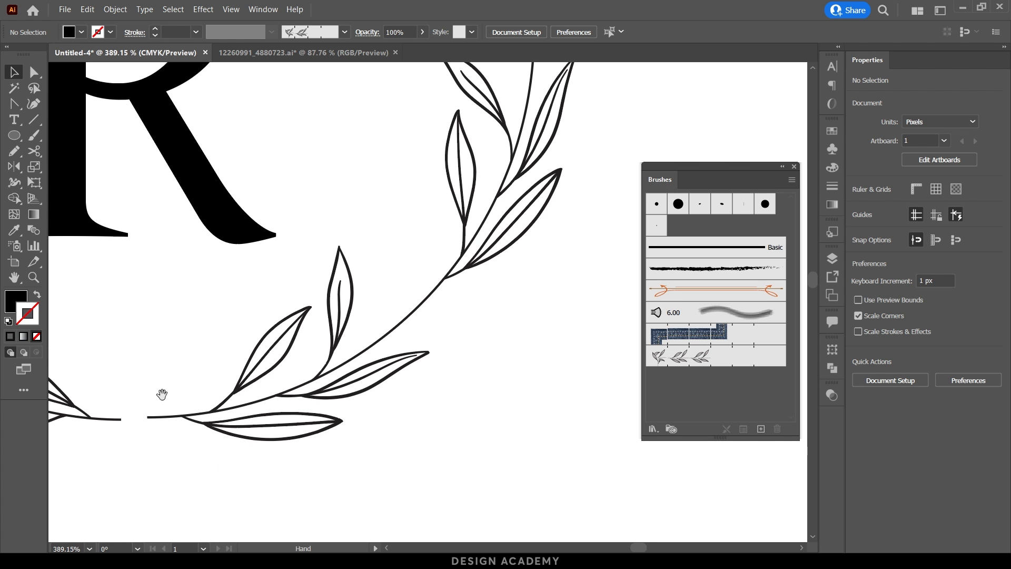
key(ctrl+space)
drag(397, 252, 310, 258)
key(space)
drag(326, 338, 378, 156)
key(ctrl+space)
drag(456, 254, 348, 259)
drag(345, 365, 415, 226)
drag(437, 275, 336, 351)
Ungroup the three-leaf end piece left of the branch down to its individual paths.
drag(221, 299, 379, 353)
drag(155, 352, 295, 349)
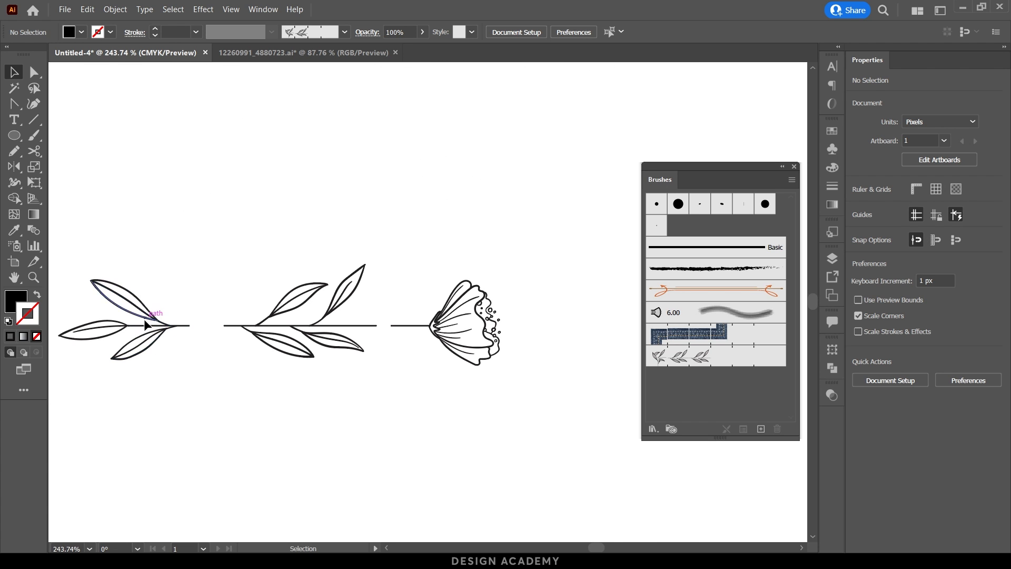
key(space)
drag(97, 341, 330, 300)
key(ctrl+space)
key(ctrl+z)
right_click(399, 293)
click(423, 430)
click(368, 339)
click(329, 317)
click(307, 325)
click(357, 315)
right_click(357, 315)
click(390, 452)
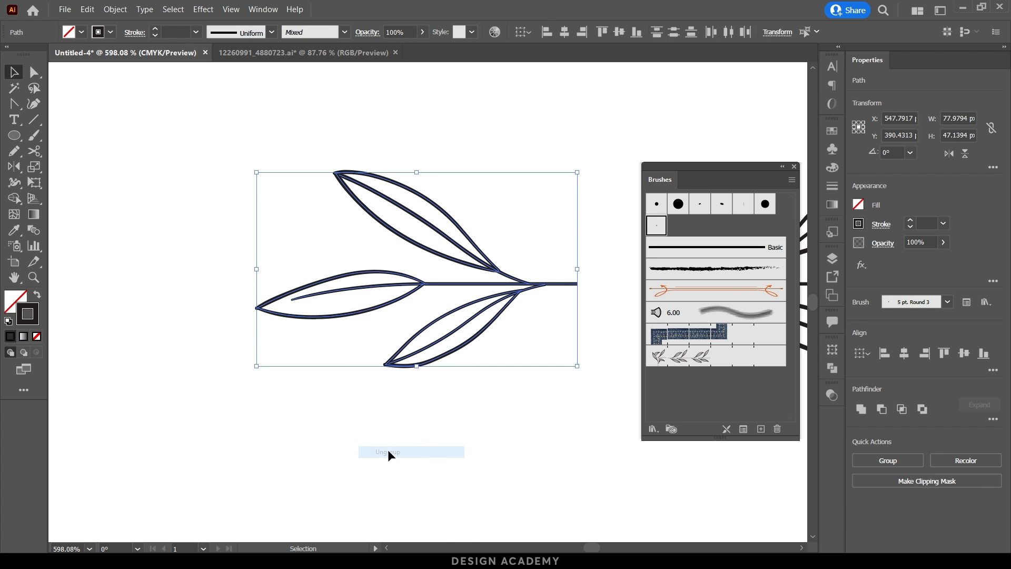
Delete the middle leaf's outline and vein from the ungrouped end piece.
click(380, 399)
click(367, 316)
key(Delete)
click(345, 293)
key(Delete)
Draw a small circle centered on the stem's free end and swap its stroke and fill so it is solid.
scroll(491, 276, up, 3)
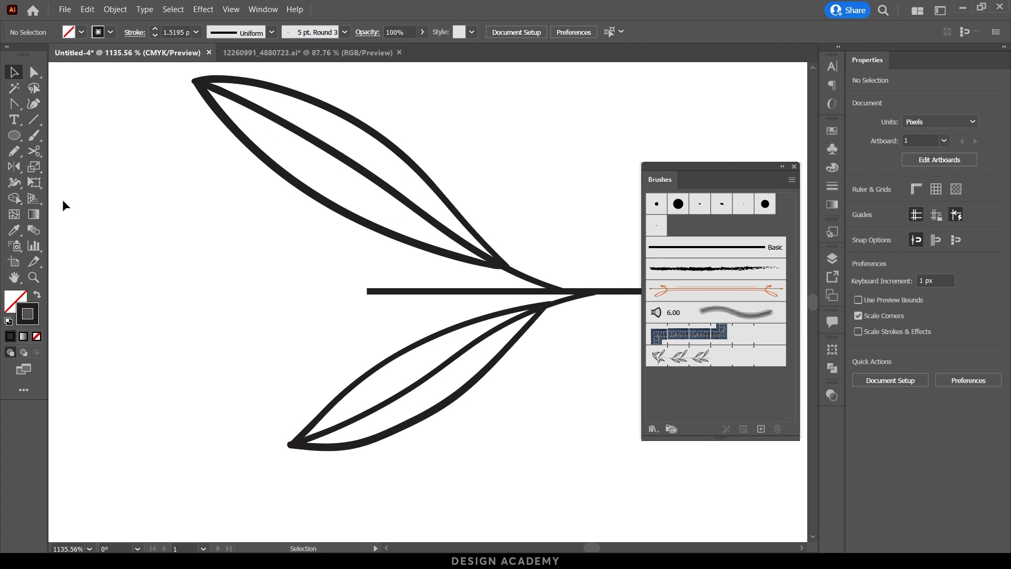
click(14, 136)
mouse_move(366, 291)
mouse_down()
mouse_move(398, 310)
mouse_move(316, 309)
mouse_move(336, 310)
mouse_up()
click(37, 295)
key(v)
click(284, 315)
click(332, 240)
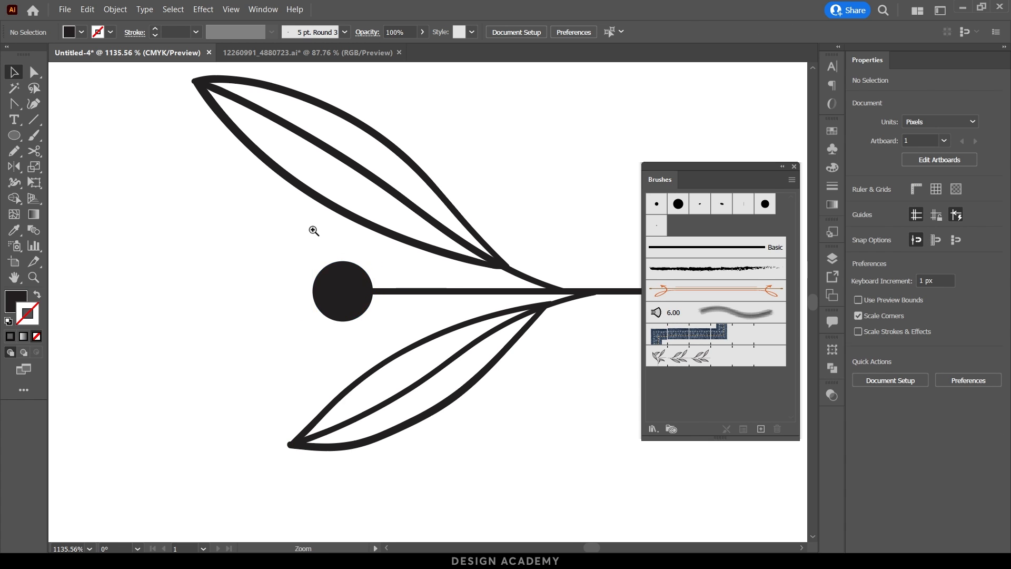
Group the two leaves, the stem and the solid circle into one end piece.
drag(333, 232, 295, 235)
drag(385, 280, 339, 308)
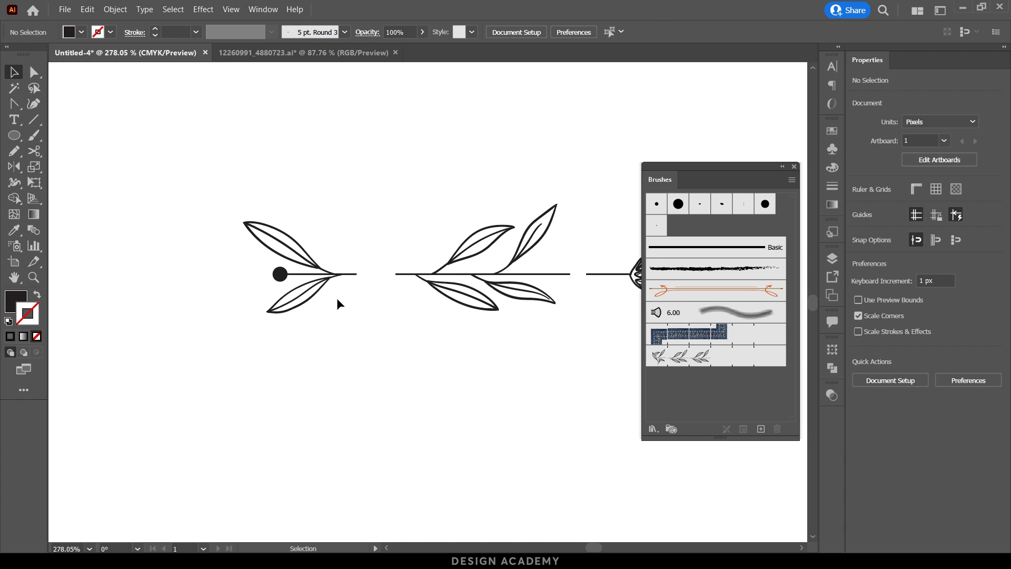
drag(424, 287, 389, 287)
drag(473, 312, 347, 327)
drag(226, 336, 119, 210)
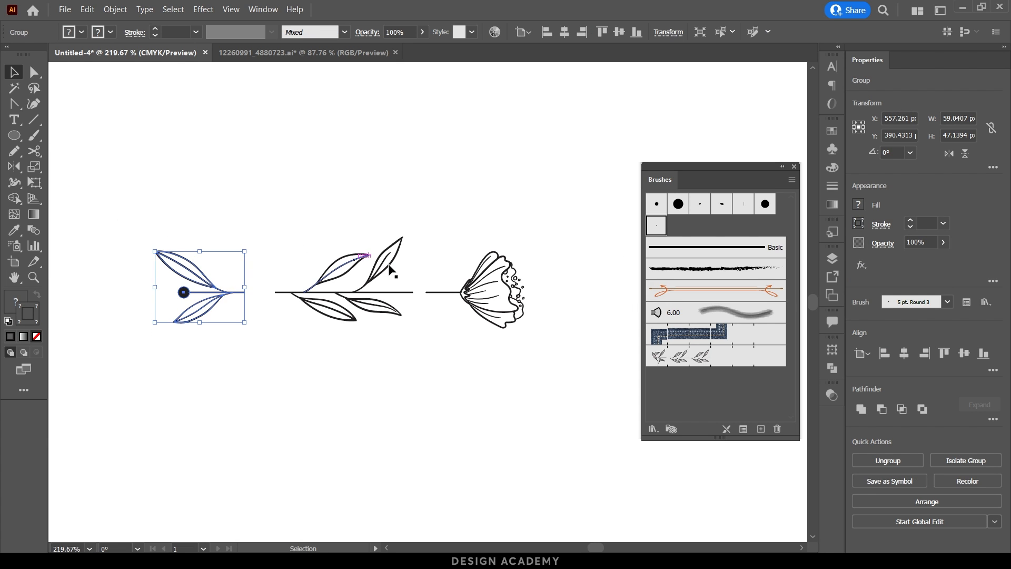
Add the flower group and the two-leaf end piece with the circle to the Swatches as separate pattern swatches.
click(475, 296)
click(543, 357)
click(518, 300)
drag(396, 251, 397, 253)
click(481, 274)
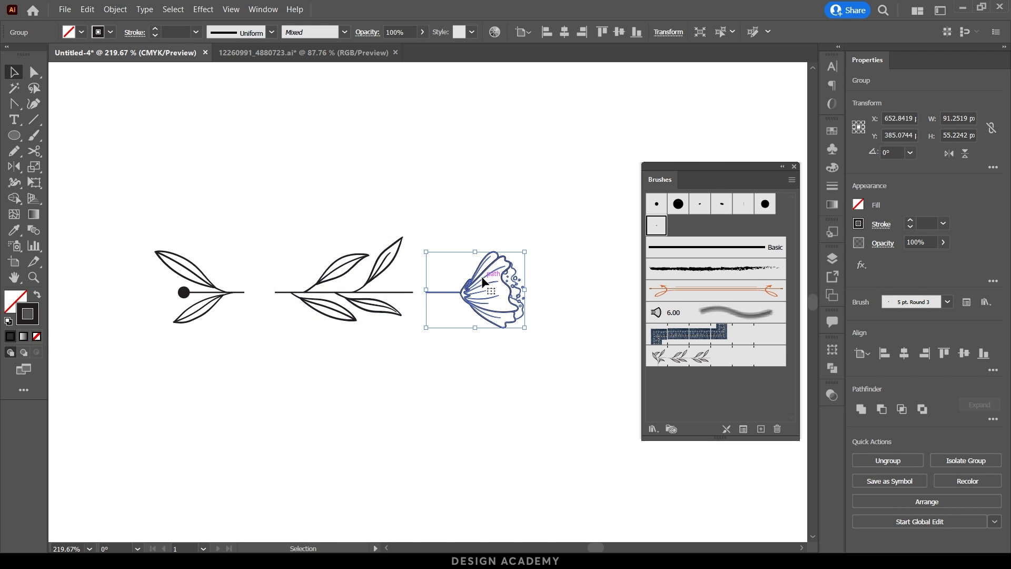
click(832, 130)
drag(505, 280, 700, 194)
drag(240, 289, 713, 191)
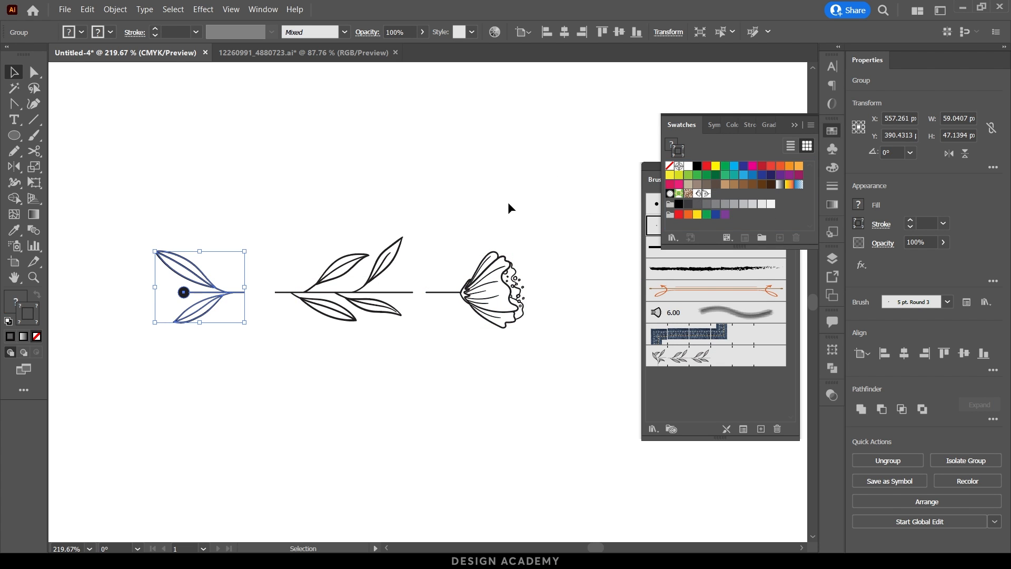
Select the S-shaped leaf stroke and set the leaf pattern brush's start tile to New Pattern Swatch 8.
drag(421, 375, 305, 221)
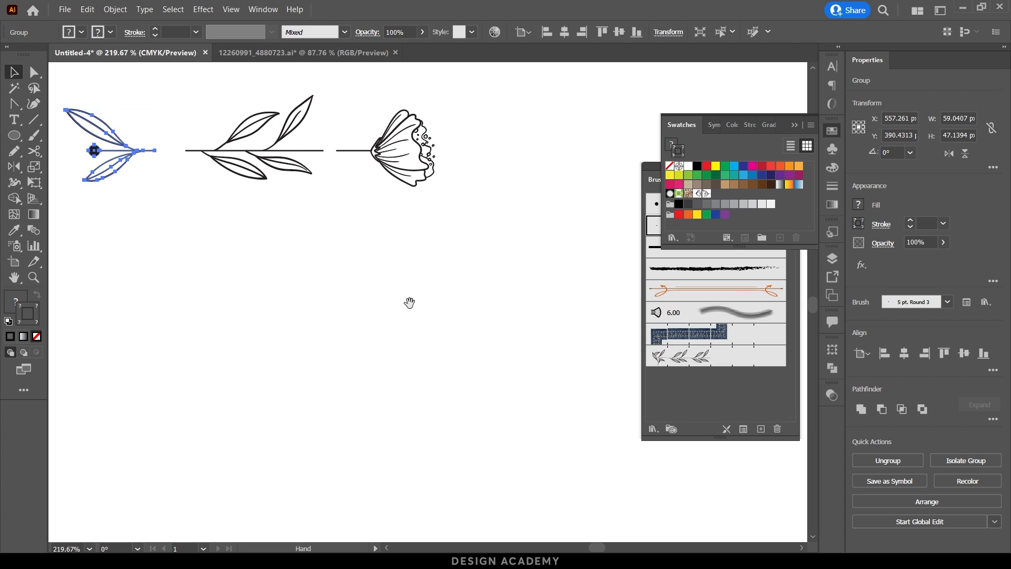
drag(225, 211, 366, 388)
click(208, 163)
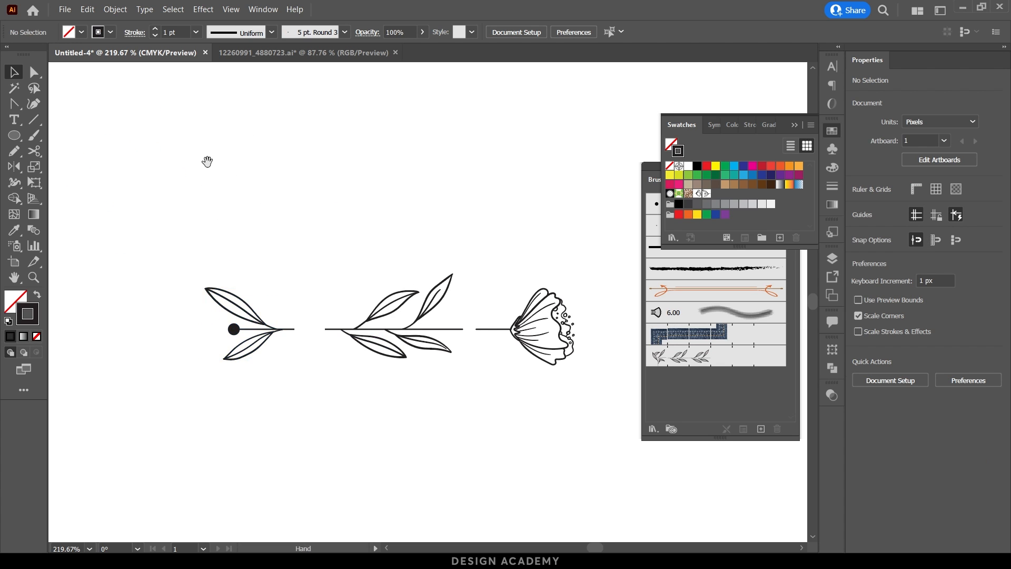
drag(208, 163, 383, 298)
mouse_move(401, 242)
mouse_down()
mouse_move(311, 221)
mouse_move(381, 442)
mouse_move(440, 530)
mouse_up()
drag(306, 298, 242, 295)
drag(382, 302, 157, 470)
drag(332, 212, 442, 317)
drag(442, 317, 491, 328)
mouse_move(491, 327)
mouse_down()
mouse_move(400, 300)
mouse_move(409, 251)
mouse_move(432, 267)
mouse_up()
drag(478, 224, 526, 237)
drag(339, 281, 297, 349)
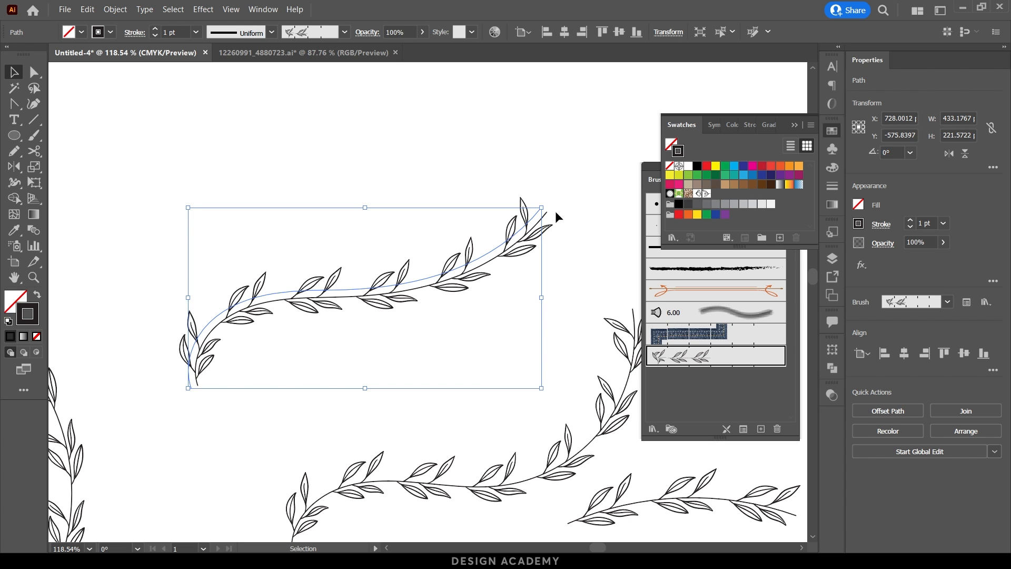
double_click(710, 363)
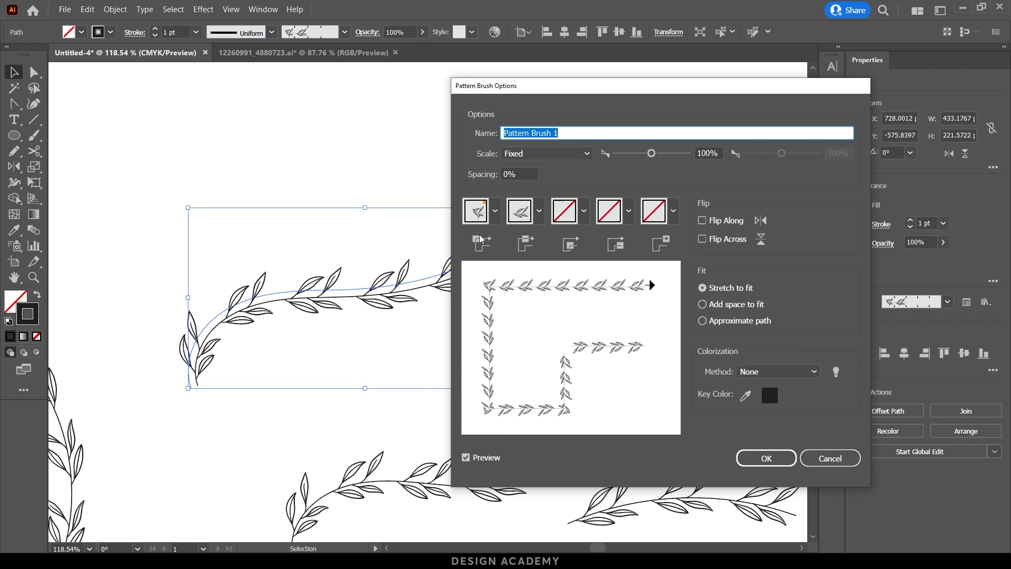
click(494, 210)
click(494, 211)
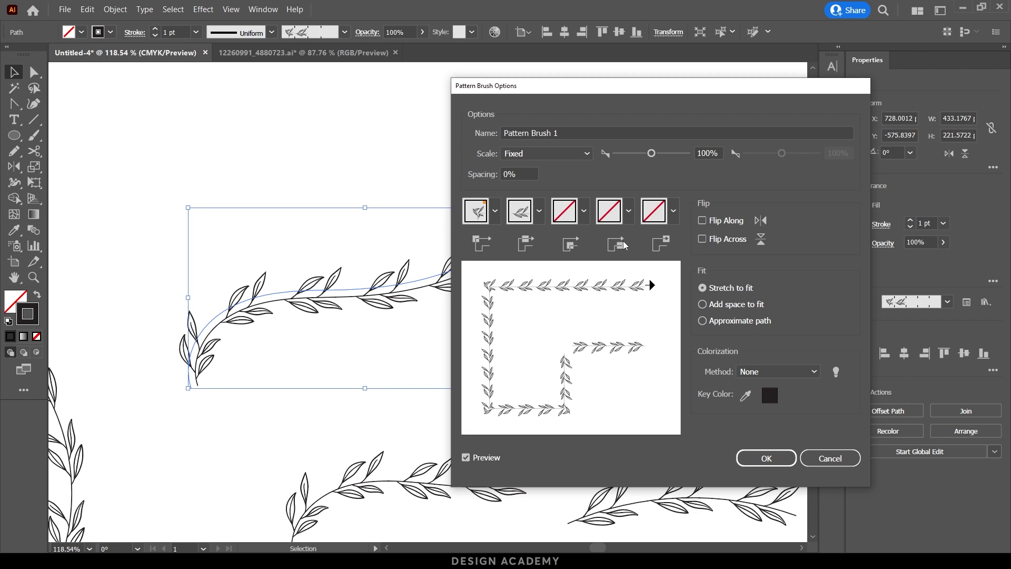
click(626, 213)
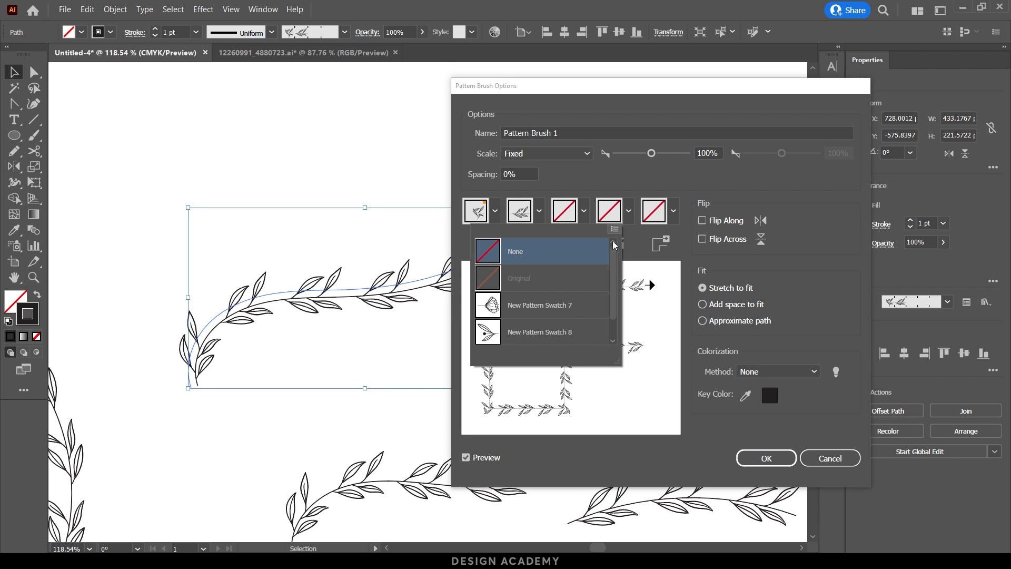
click(544, 334)
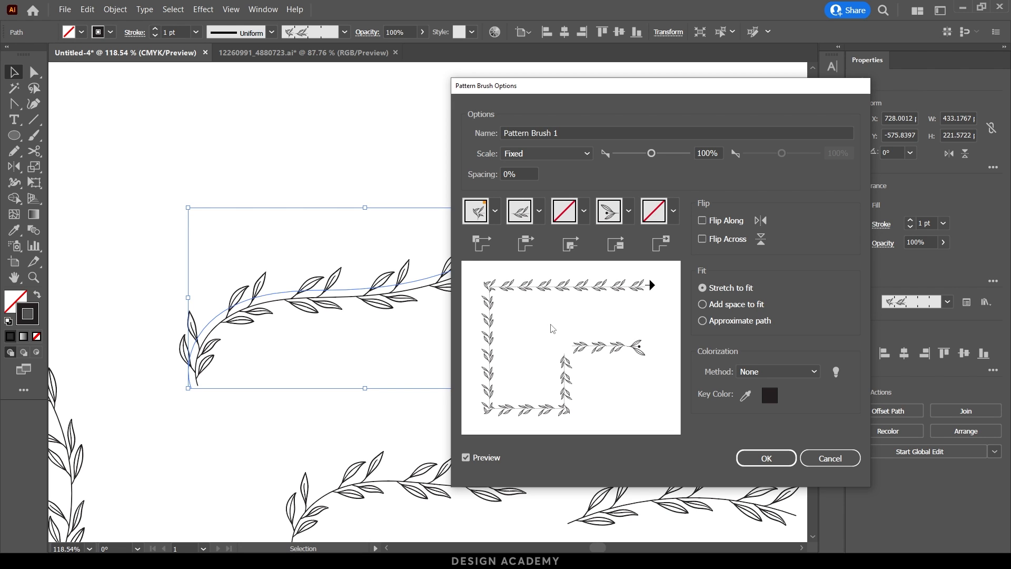
Set the brush's end tile to New Pattern Swatch 7, the flower, and apply the brush changes to the existing strokes.
click(670, 218)
click(585, 307)
click(766, 458)
click(511, 303)
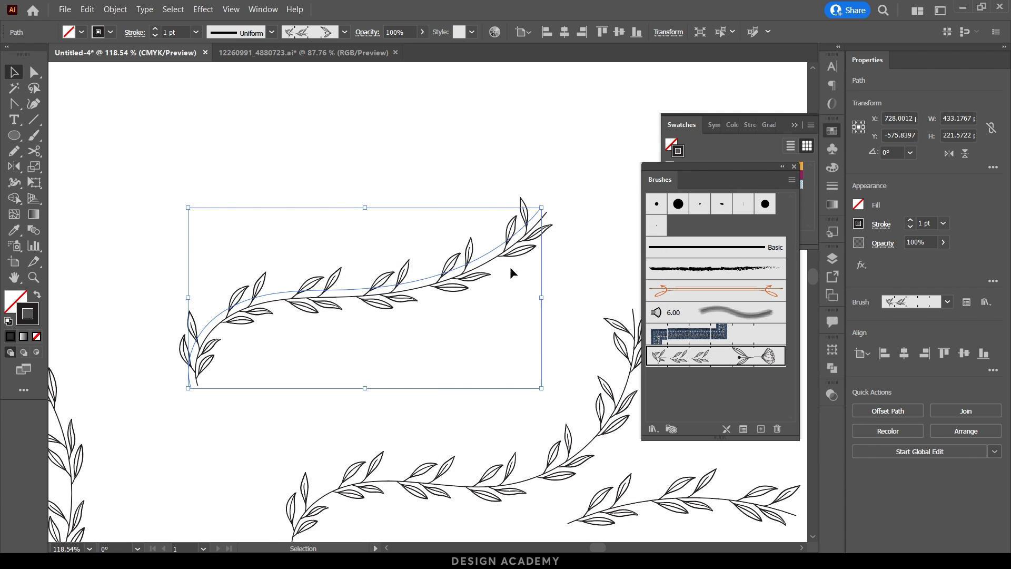
click(487, 144)
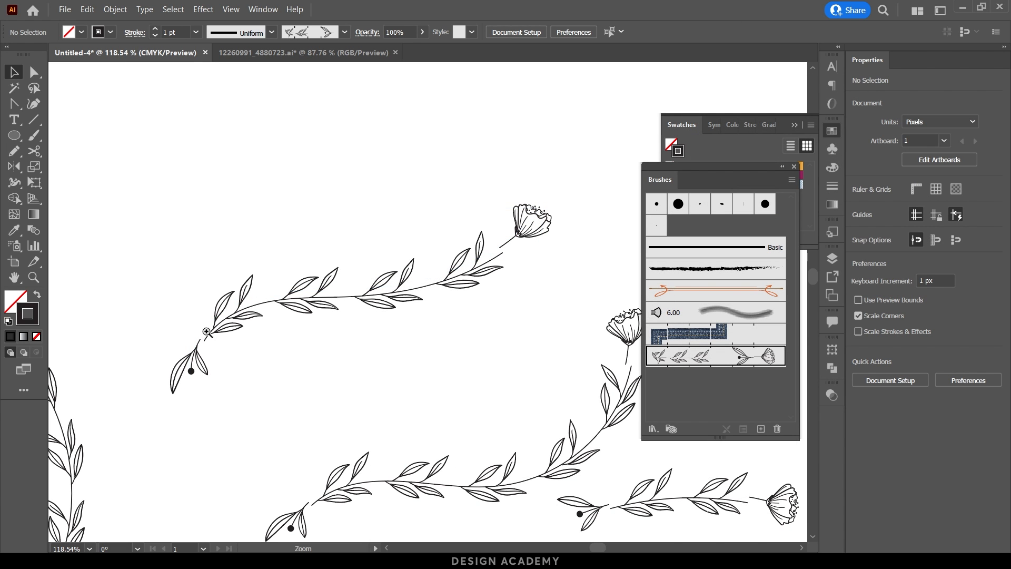
Examine the joins at both ends of the S-shaped stroke and compare the extents of the original leaf and flower pieces.
scroll(200, 334, up, 6)
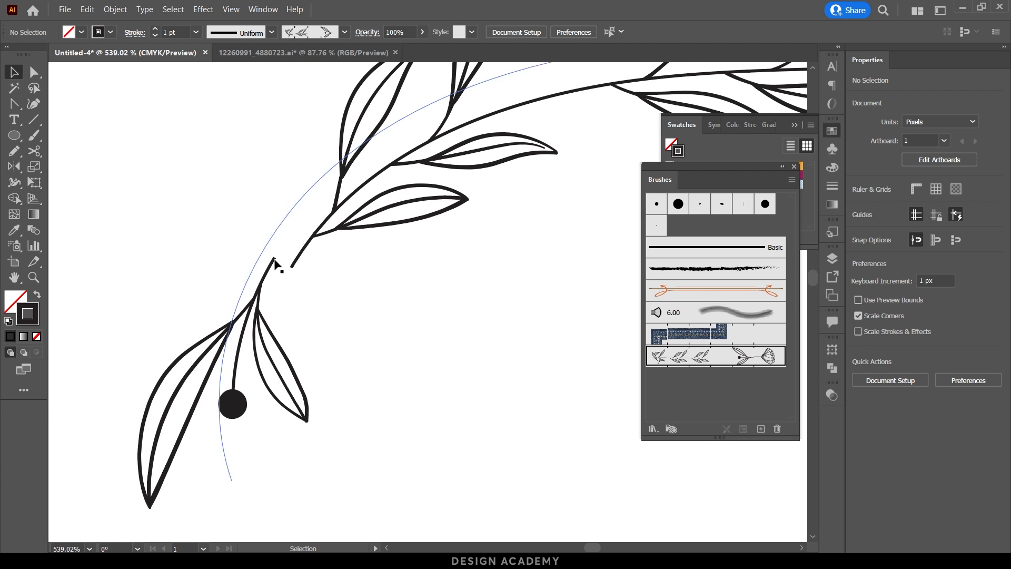
drag(358, 233, 150, 231)
drag(418, 250, 146, 321)
drag(462, 258, 244, 345)
scroll(445, 202, up, 4)
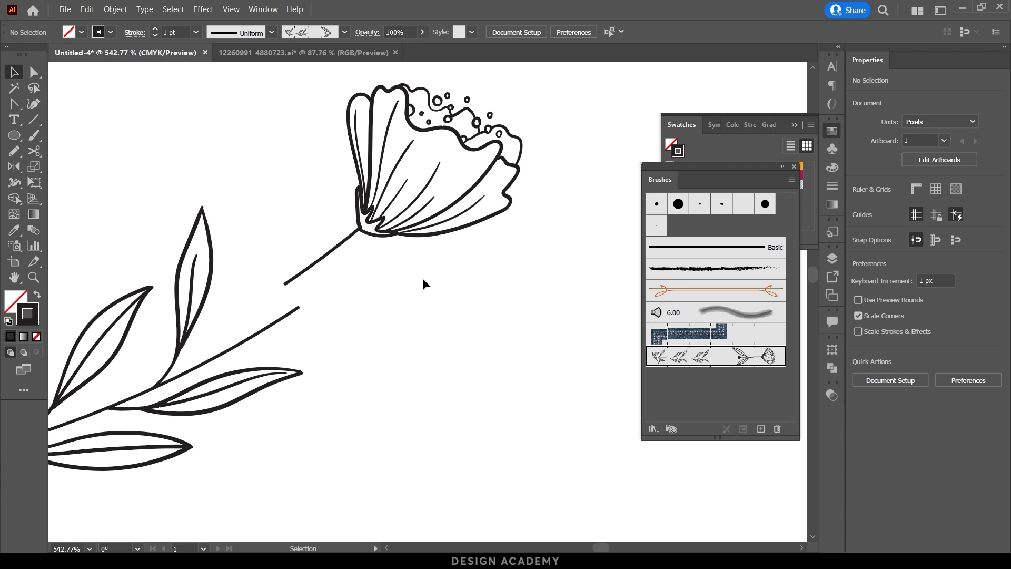
drag(488, 232, 210, 293)
drag(237, 355, 397, 179)
drag(260, 320, 497, 49)
drag(453, 431, 274, 174)
drag(528, 270, 441, 199)
drag(391, 162, 319, 192)
drag(294, 238, 305, 328)
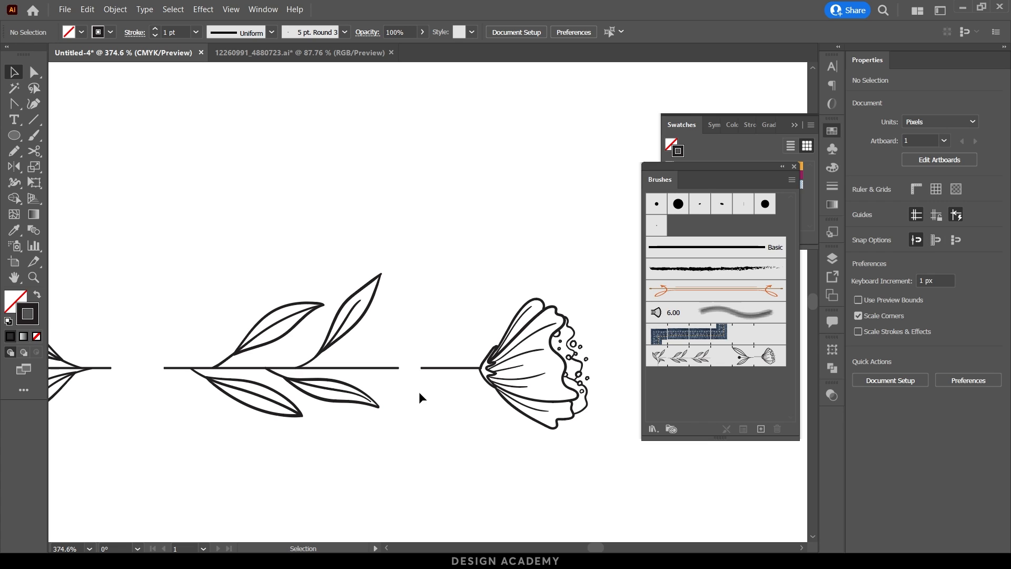
drag(458, 281, 561, 447)
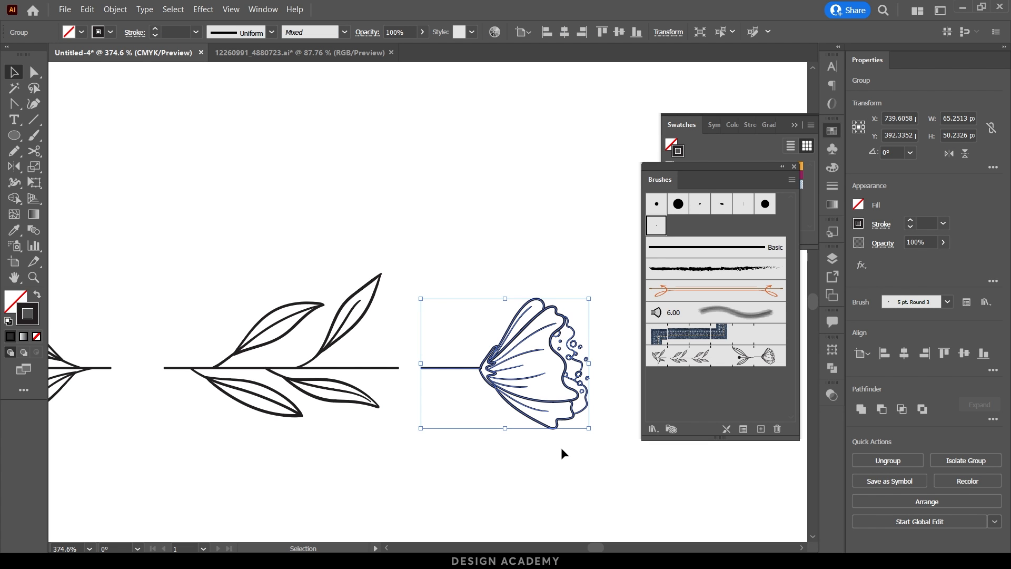
drag(363, 281, 373, 462)
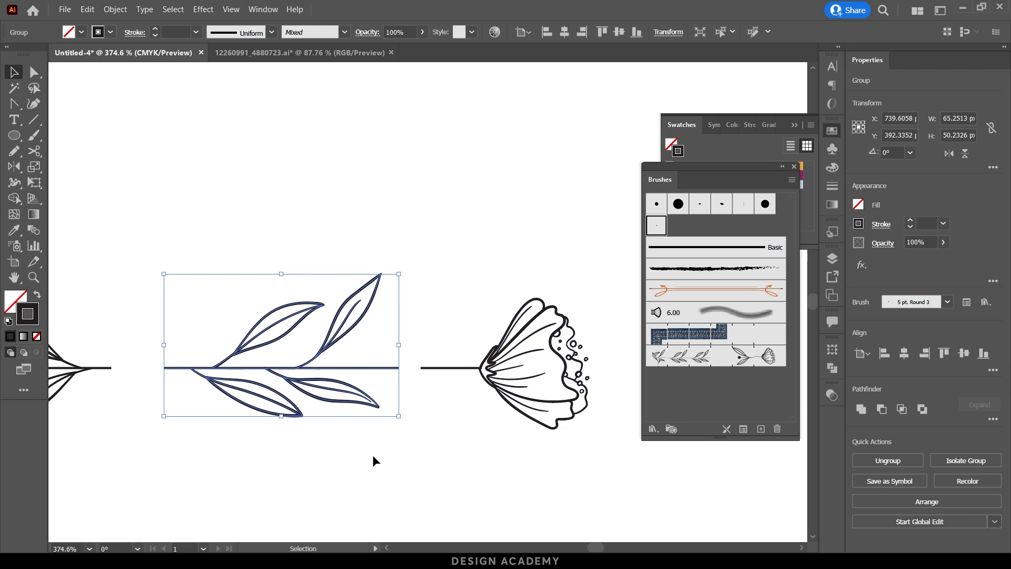
drag(450, 262, 514, 347)
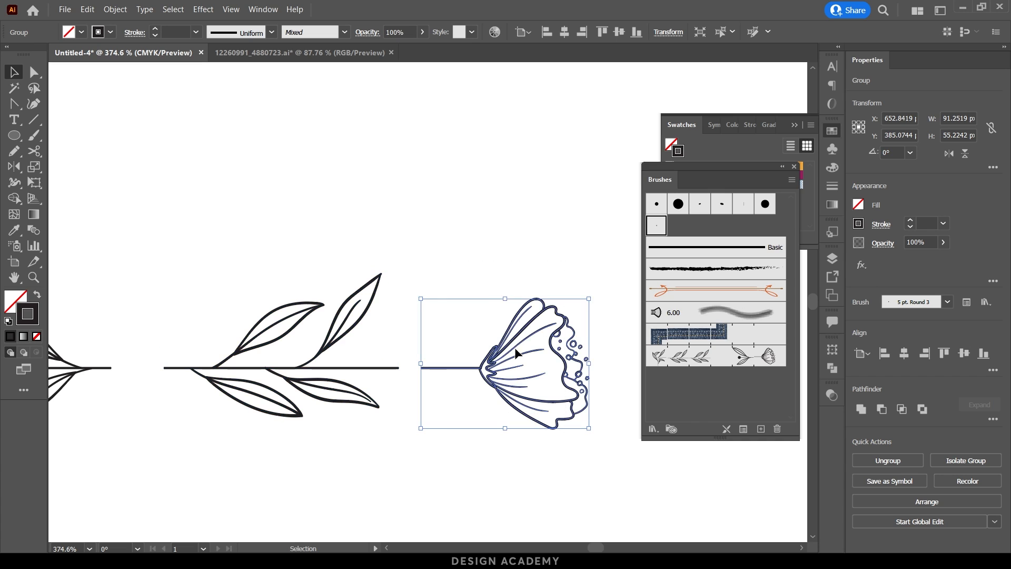
click(446, 263)
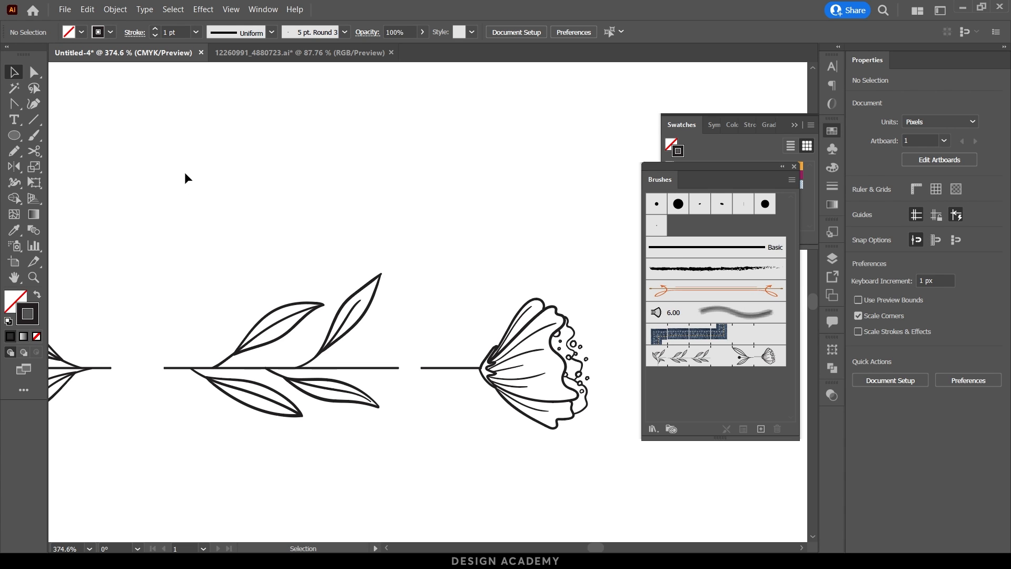
Draw a rectangle around the middle leaf piece with both stem ends sticking out, and align the two vertically by their centers.
drag(10, 137, 53, 135)
drag(179, 259, 384, 435)
key(v)
shift+click(395, 367)
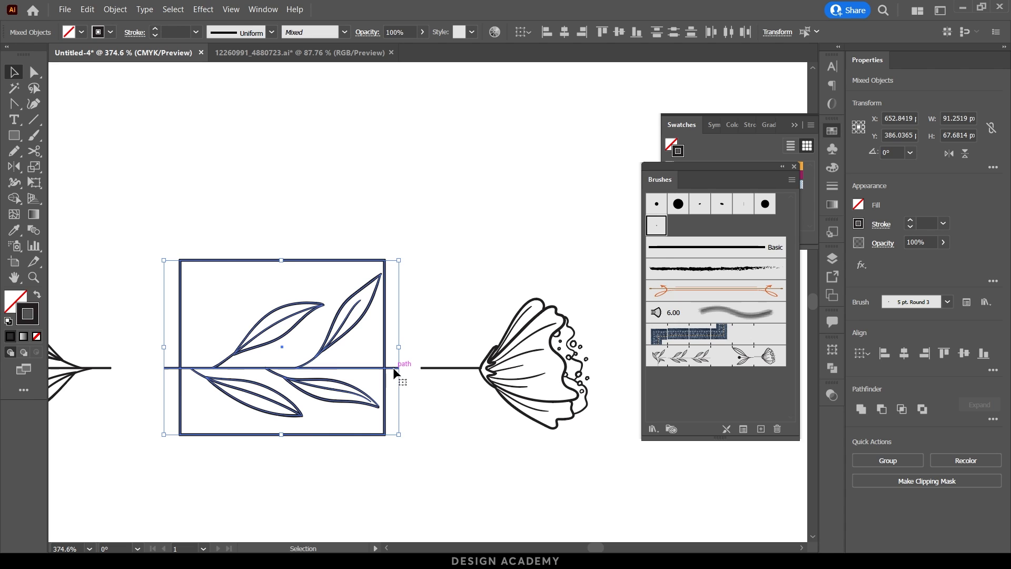
click(963, 353)
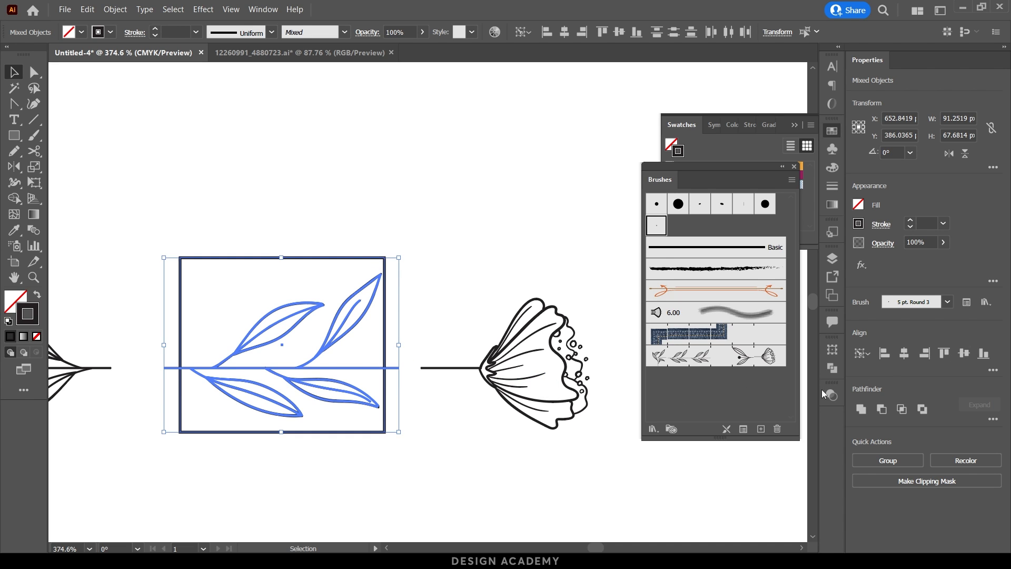
Widen the rectangle around the leaf piece to about 80.6 px so a short bit of stem overhangs each side.
click(409, 432)
drag(386, 345, 389, 352)
drag(148, 375, 244, 367)
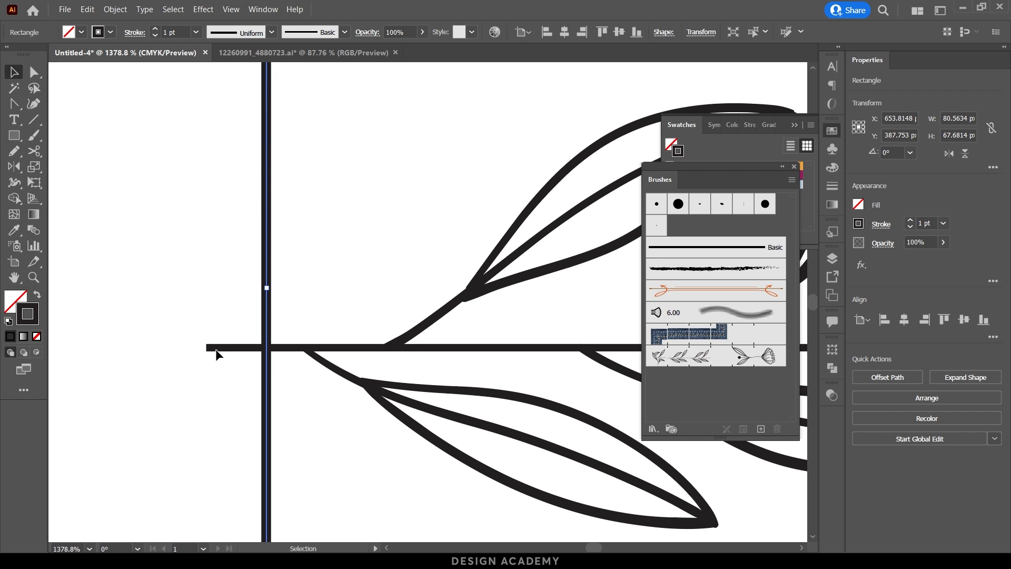
drag(263, 277, 158, 268)
drag(479, 308, 326, 262)
drag(446, 268, 440, 305)
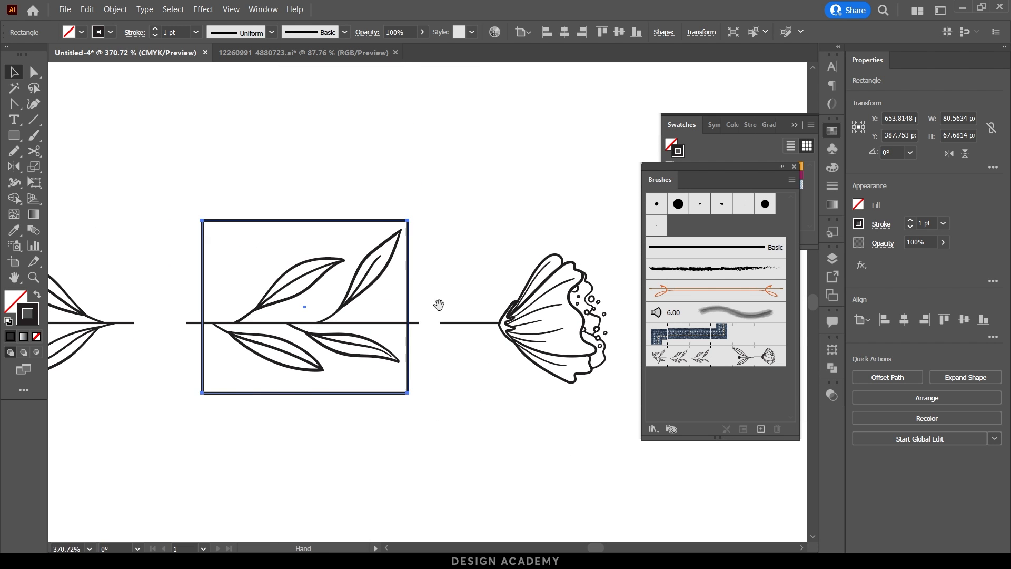
Copy the rectangle over the flower piece with the stem overhanging it slightly, and narrow it from the petal side.
drag(411, 273, 589, 296)
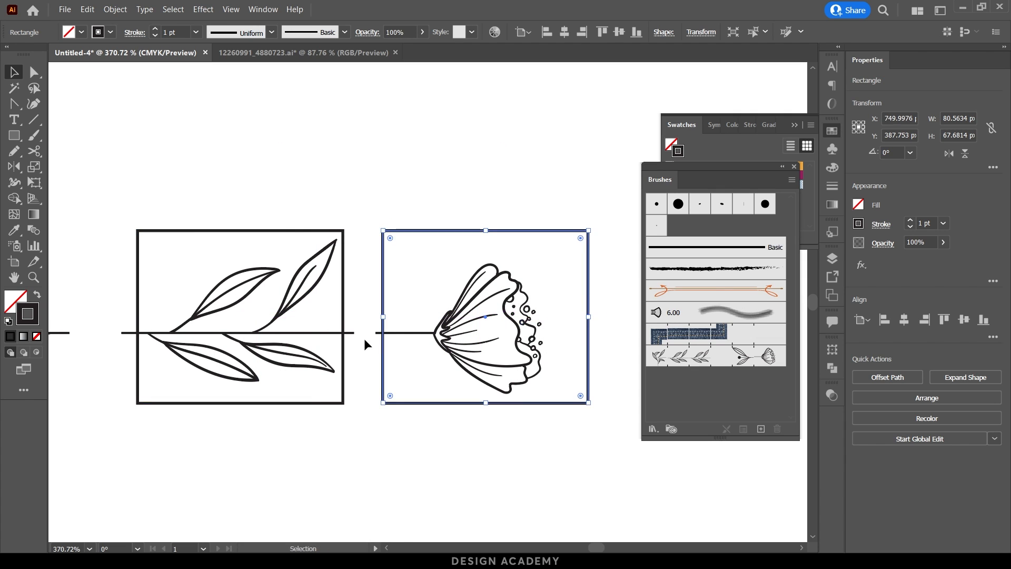
drag(367, 331, 360, 349)
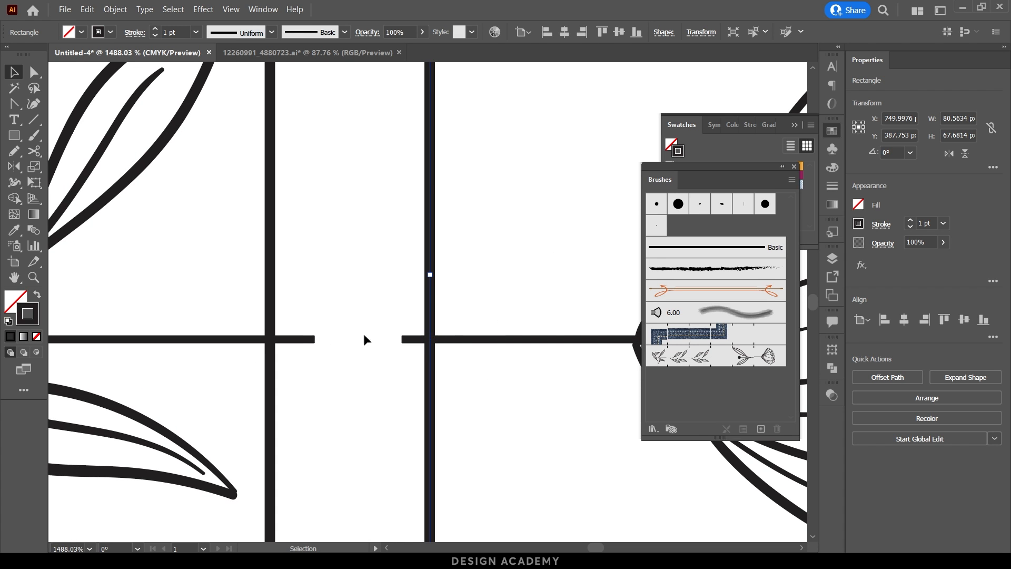
key(ctrl+space)
drag(397, 309, 370, 311)
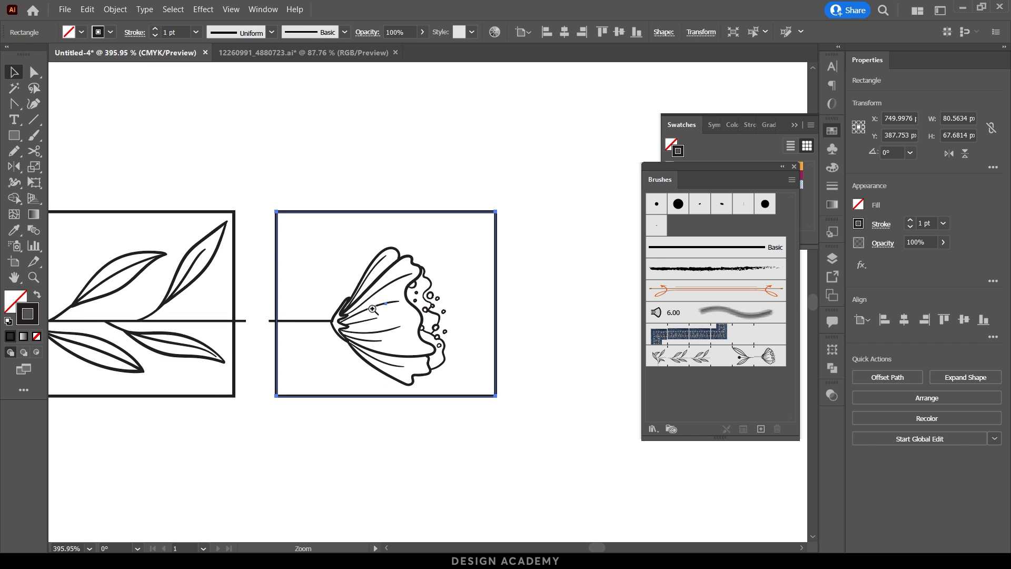
drag(499, 306, 412, 307)
Place a rectangle over the two-leaf end piece and pull in its stem-side edge to about 48 px wide, leaving the stem overhanging.
key(space)
drag(218, 290, 205, 309)
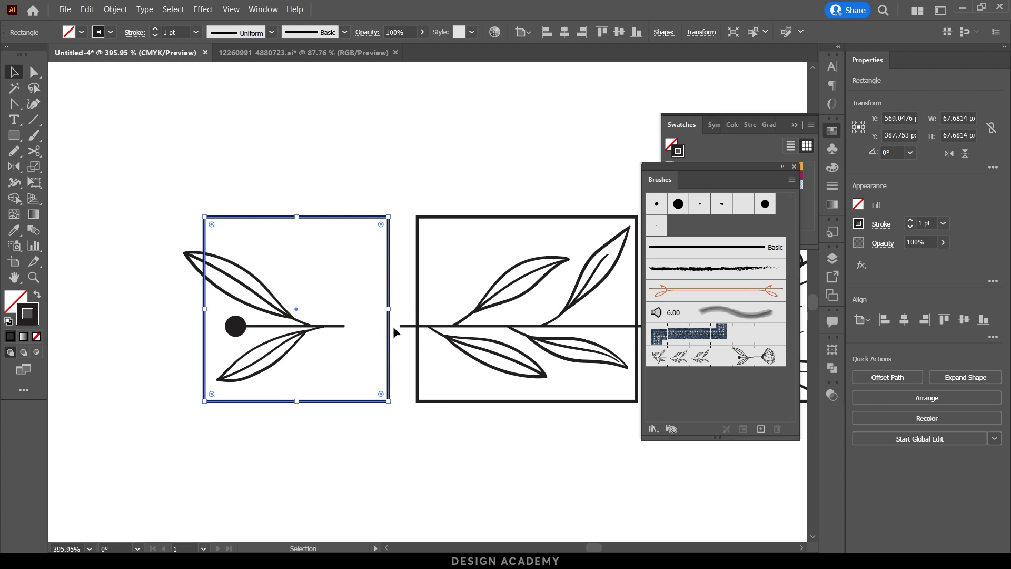
drag(391, 310, 343, 328)
scroll(343, 329, up, 5)
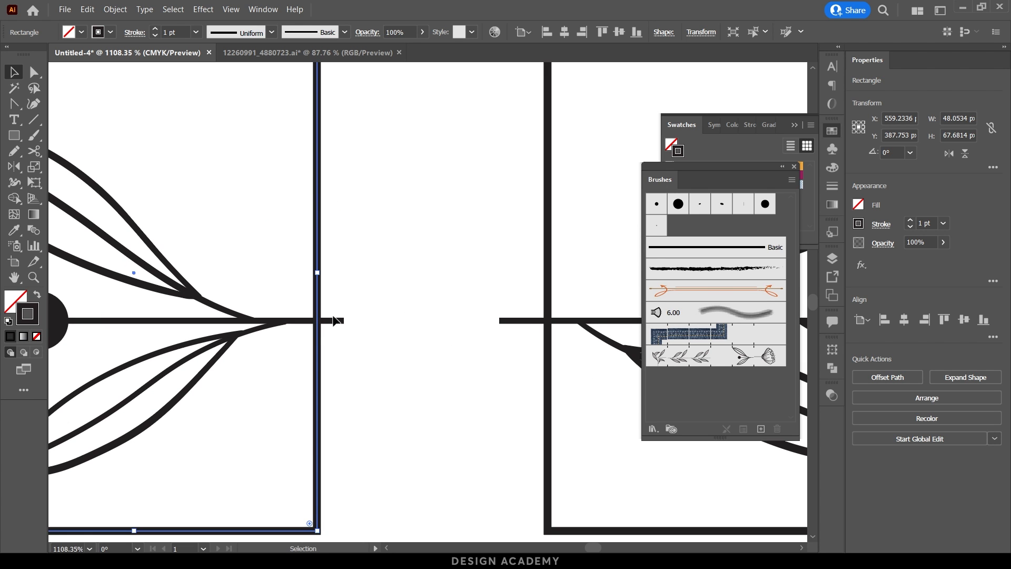
Examine the gap between the end tile and the leaf stem on the painted stroke, comparing it with the framed pieces.
drag(424, 302, 158, 283)
drag(406, 189, 334, 381)
drag(339, 181, 348, 396)
drag(426, 309, 265, 289)
drag(438, 84, 695, 143)
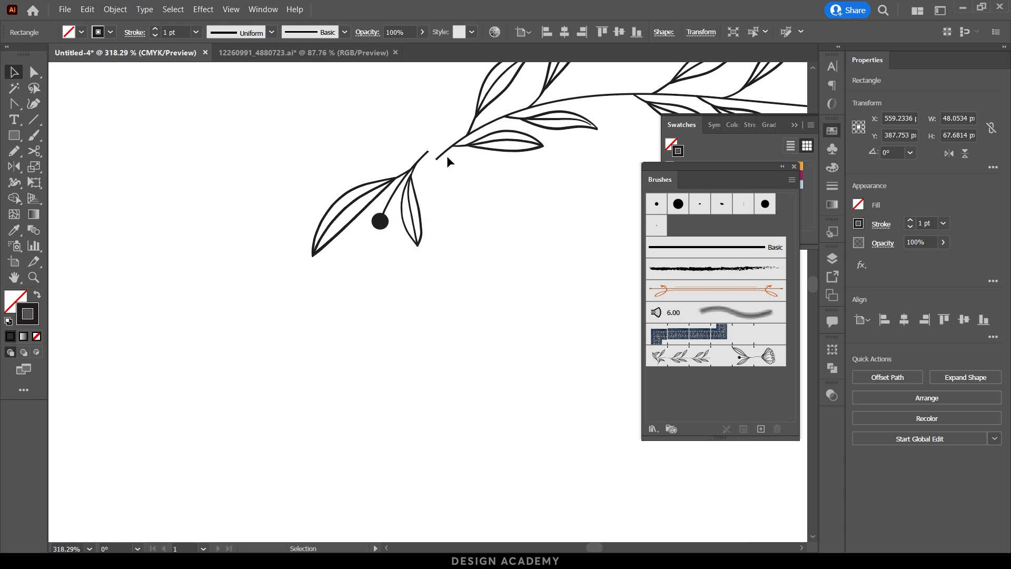
drag(420, 213, 174, 205)
drag(366, 392, 329, 166)
drag(352, 279, 632, 337)
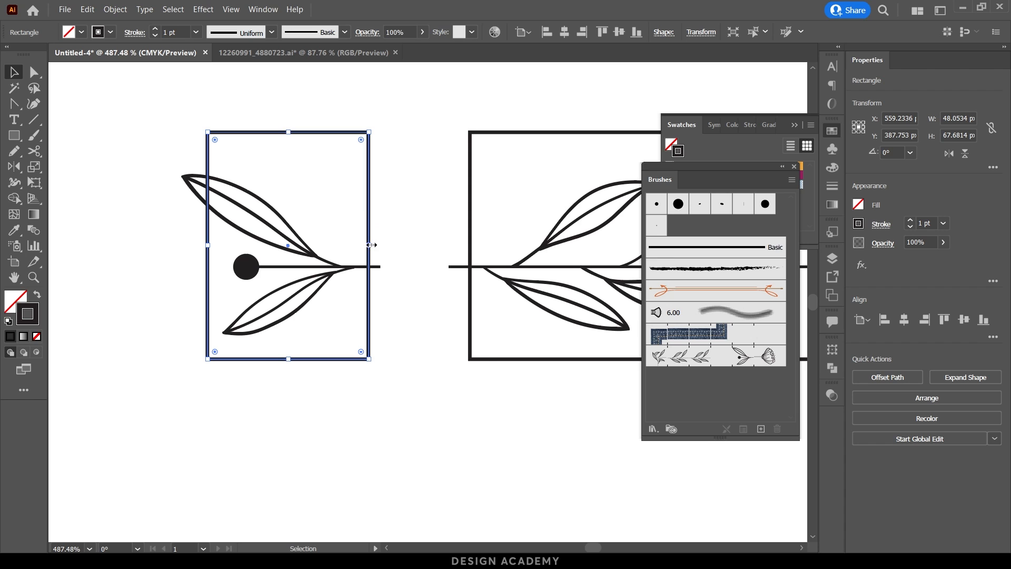
Widen the rectangle on the two-leaf end piece to about 58 px so it encloses the leaf tips.
drag(208, 245, 176, 246)
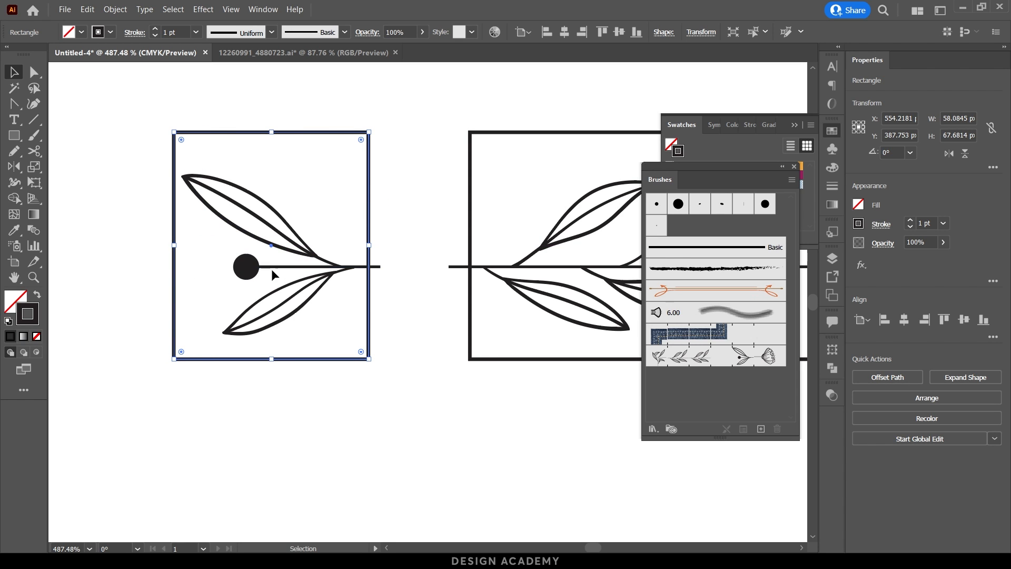
drag(302, 267, 233, 315)
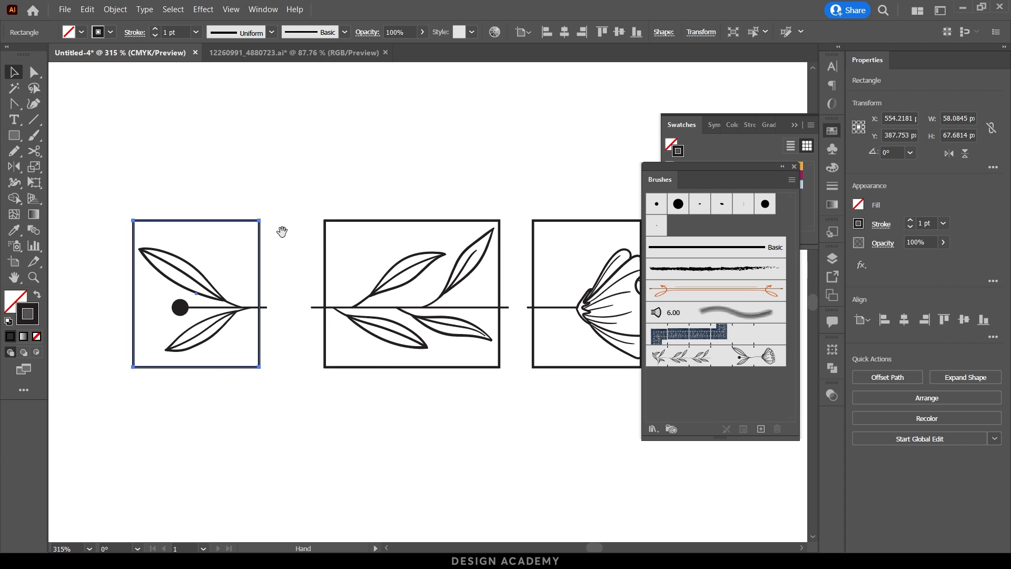
drag(292, 220, 271, 242)
drag(271, 242, 221, 264)
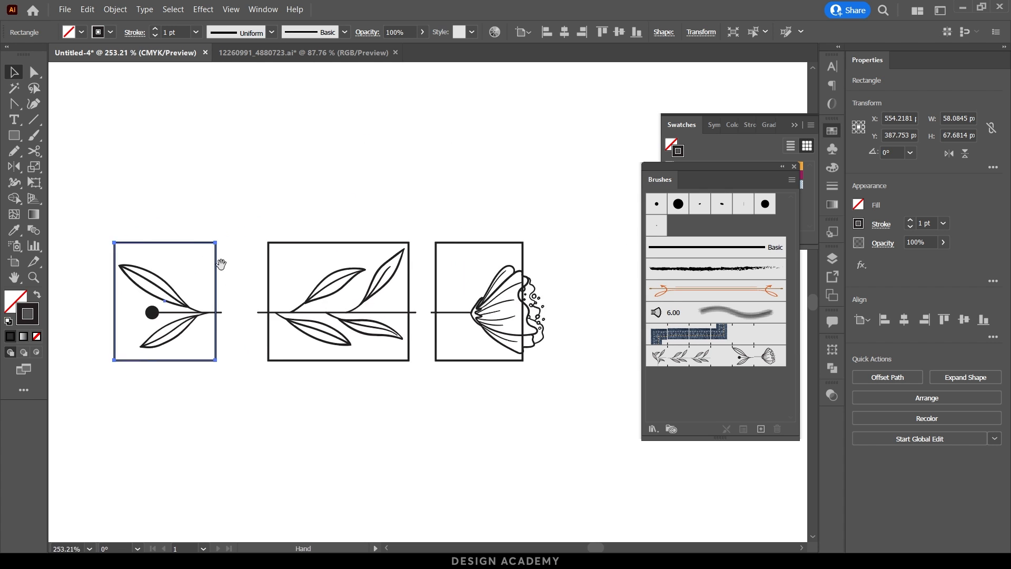
Select all three rectangles and remove their stroke so they have neither fill nor stroke.
drag(314, 238, 314, 244)
shift+click(442, 242)
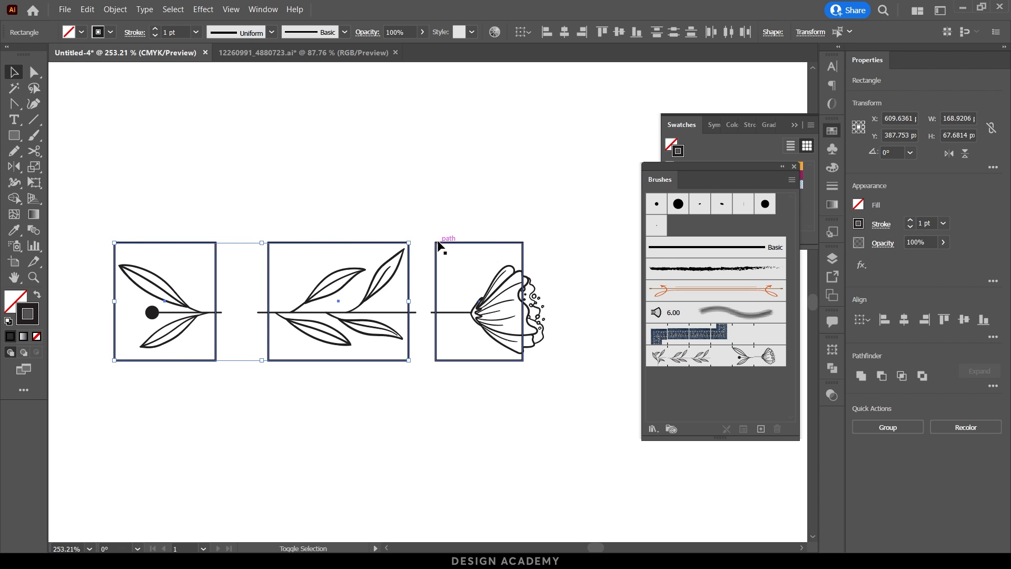
click(37, 337)
Group the two-leaf end piece with its invisible rectangle, and group the middle leaf piece with its own.
key(a)
drag(83, 219, 191, 406)
key(ctrl+g)
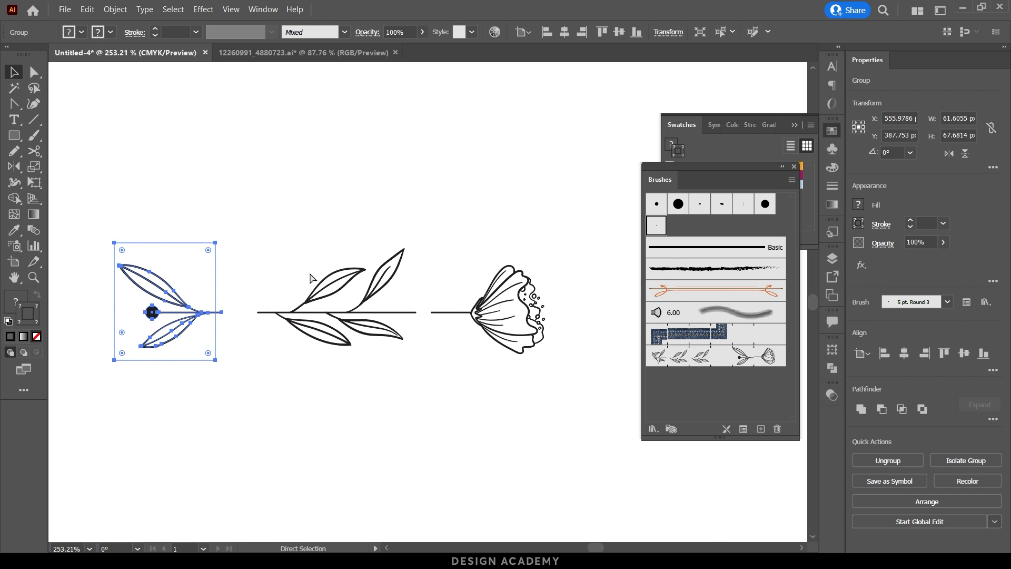
drag(315, 206, 397, 387)
key(ctrl+g)
Group the flower piece with its invisible rectangle and select the resulting group to check its bounds.
drag(448, 242, 551, 406)
key(ctrl+z)
drag(582, 228, 487, 399)
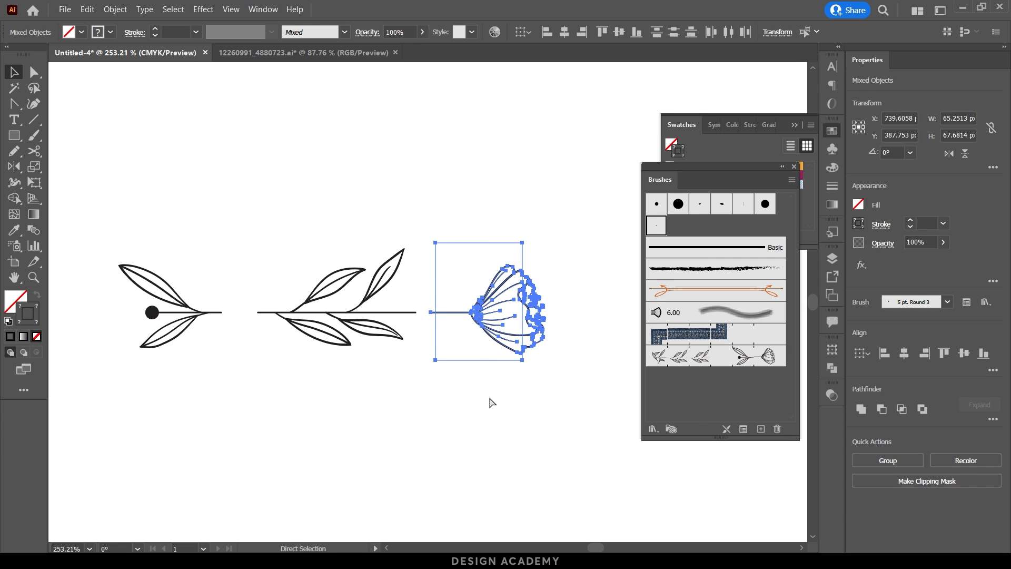
key(ctrl+g)
click(490, 400)
drag(500, 304, 548, 327)
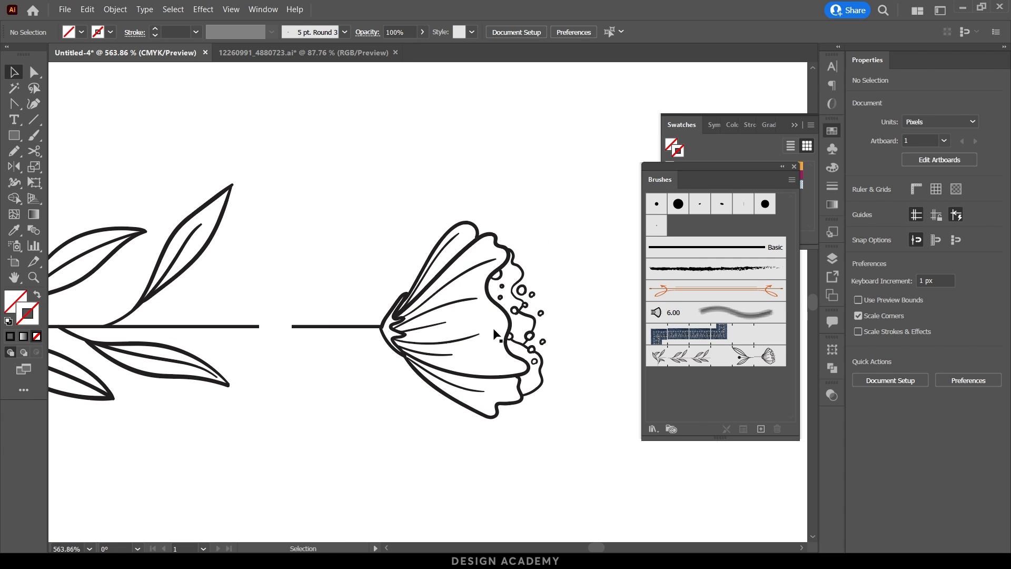
click(295, 327)
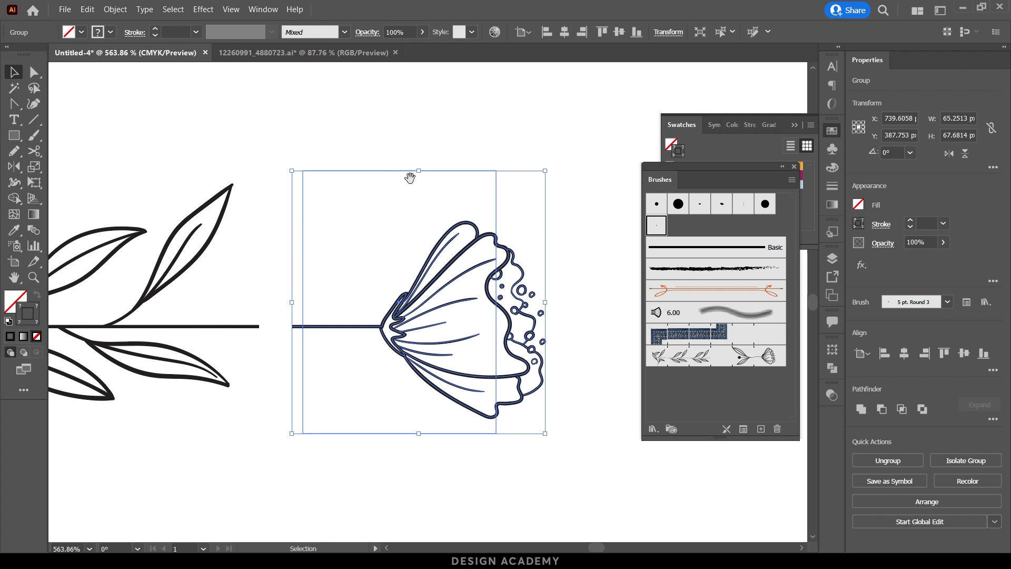
Create a new pattern brush from the grouped middle leaf piece with its invisible rectangle, using Fixed scale, 0% spacing and Stretch to fit.
scroll(411, 177, down, 3)
drag(352, 205, 423, 243)
drag(152, 179, 523, 356)
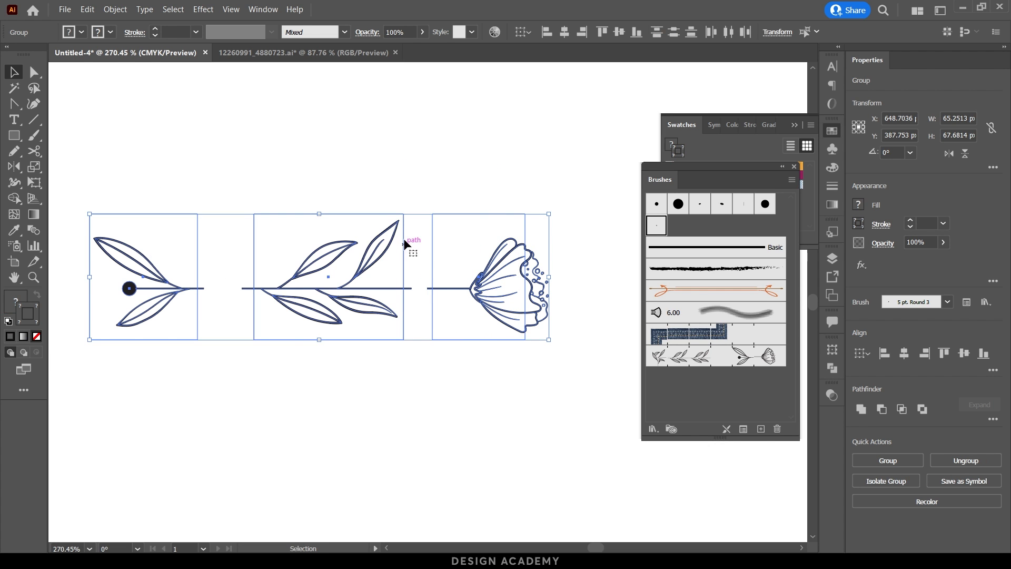
click(213, 178)
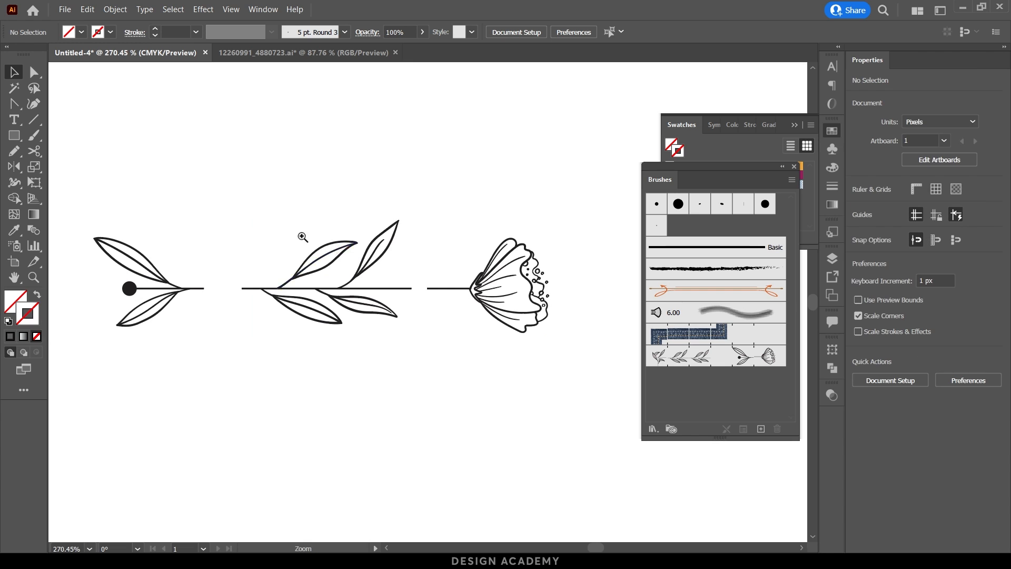
scroll(306, 236, down, 2)
click(319, 289)
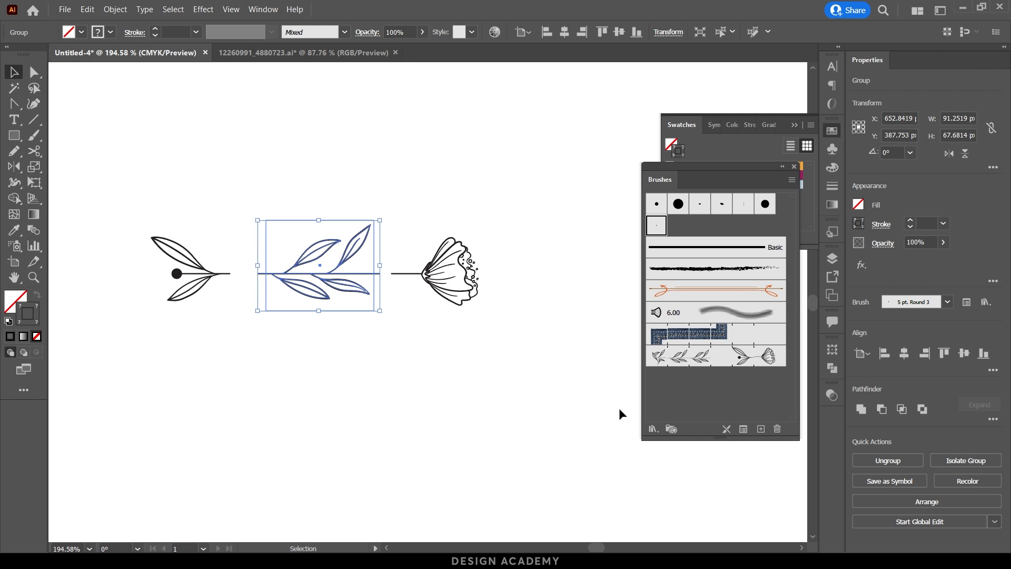
click(760, 429)
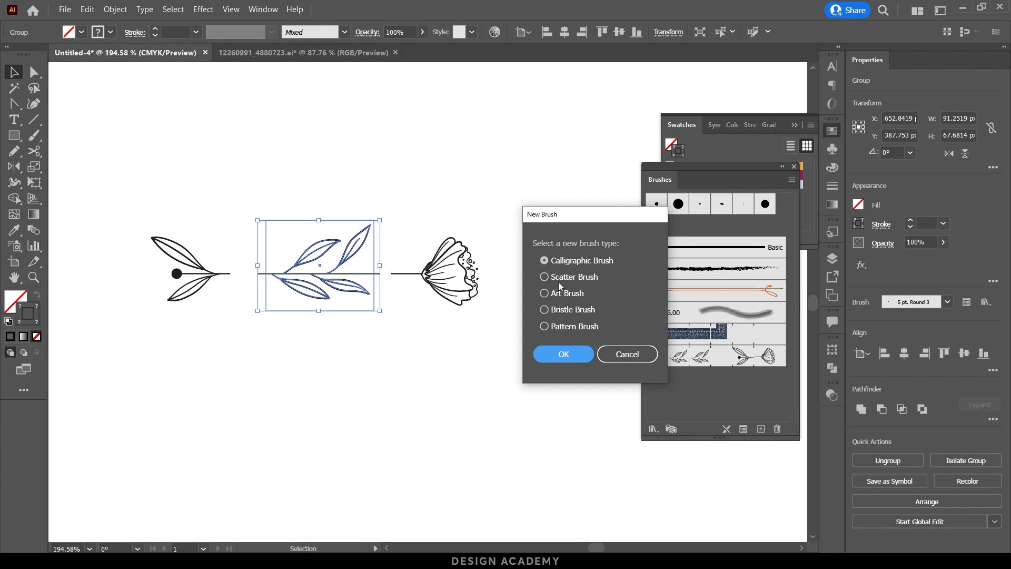
click(564, 325)
click(558, 354)
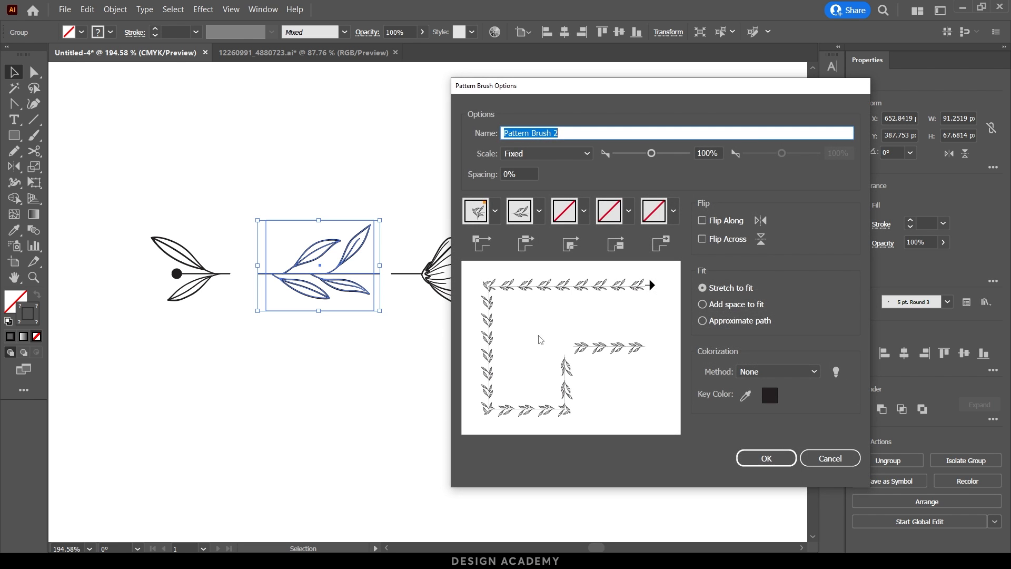
click(739, 457)
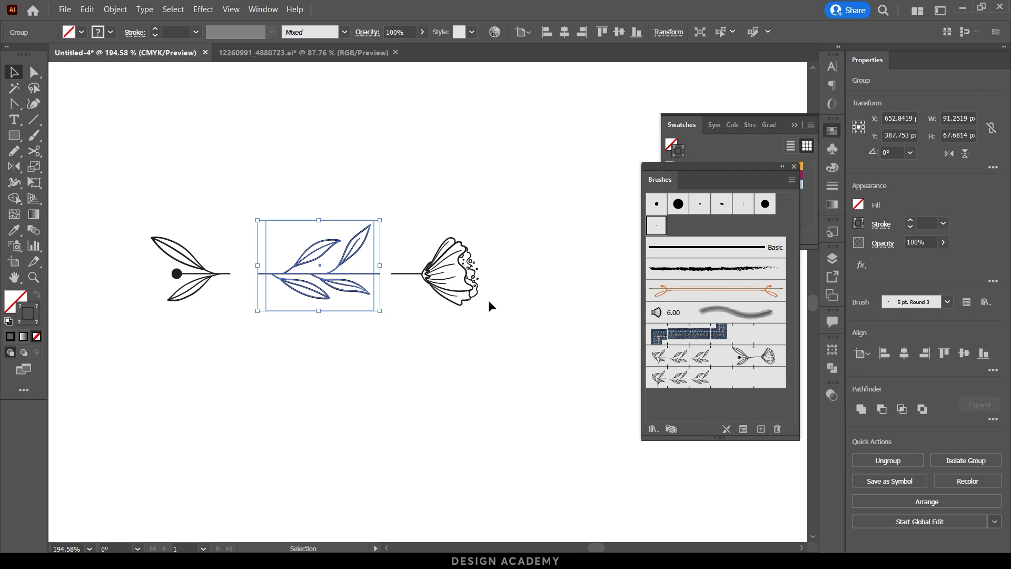
Apply the new leaf-only pattern brush to the upper curved branch above the artboard.
scroll(488, 299, down, 2)
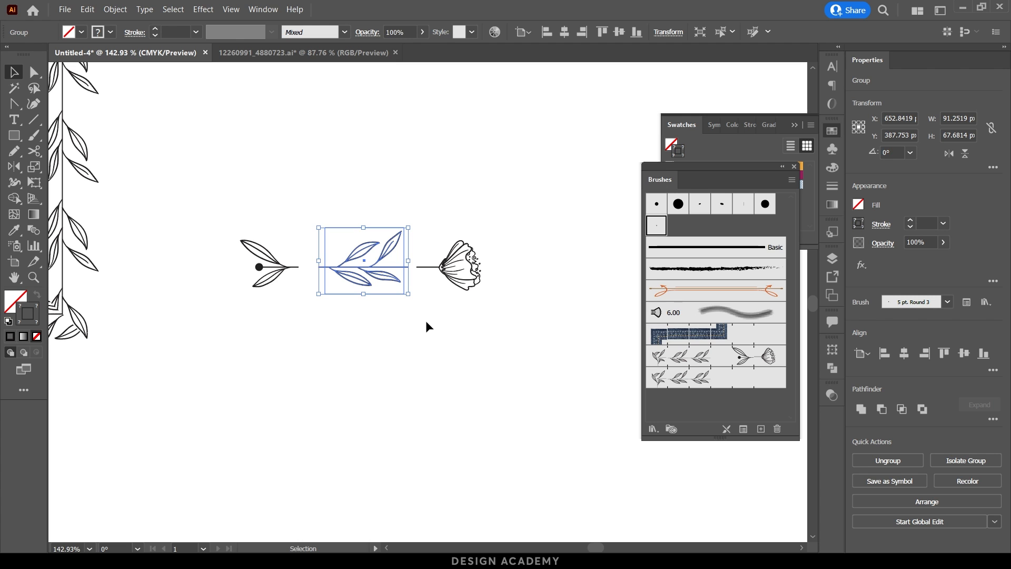
scroll(395, 284, down, 5)
click(349, 316)
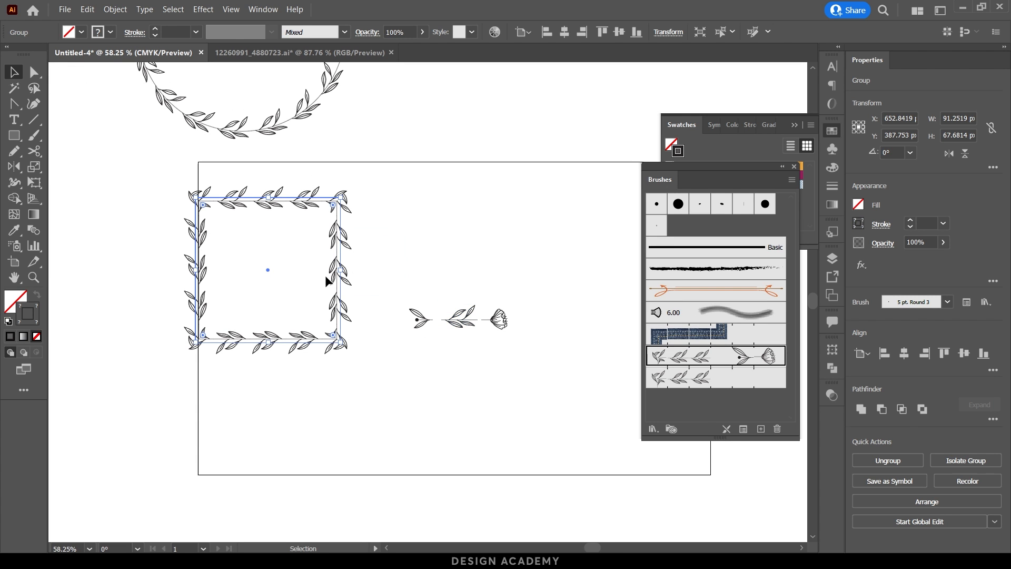
scroll(479, 289, up, 5)
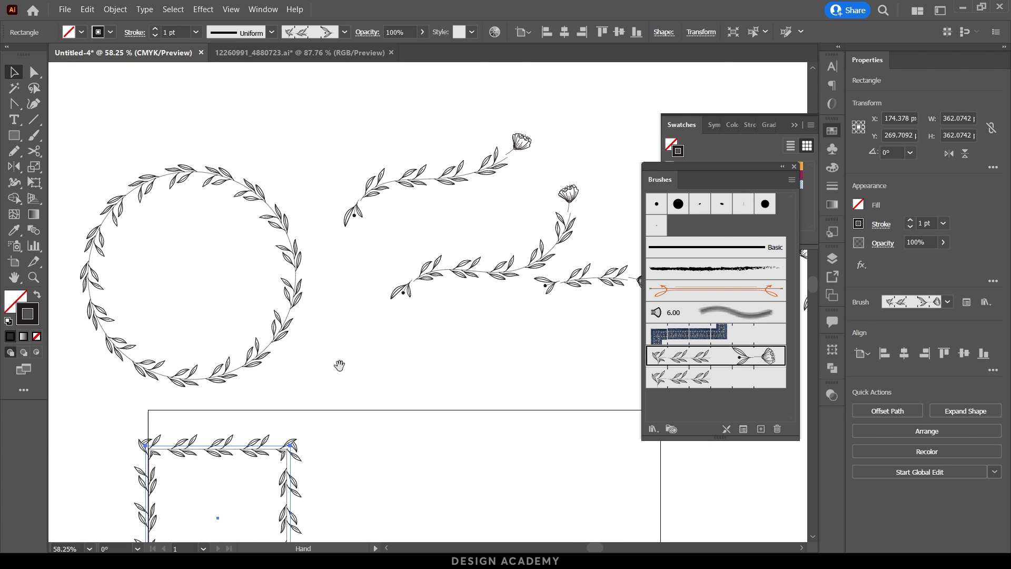
click(390, 182)
click(696, 377)
click(498, 227)
Delete the old flower and two-leaf pattern swatches from the document's swatches.
key(ctrl+space)
mouse_move(511, 153)
mouse_down()
mouse_move(658, 157)
mouse_move(599, 162)
mouse_up()
key(space)
drag(449, 292, 426, 302)
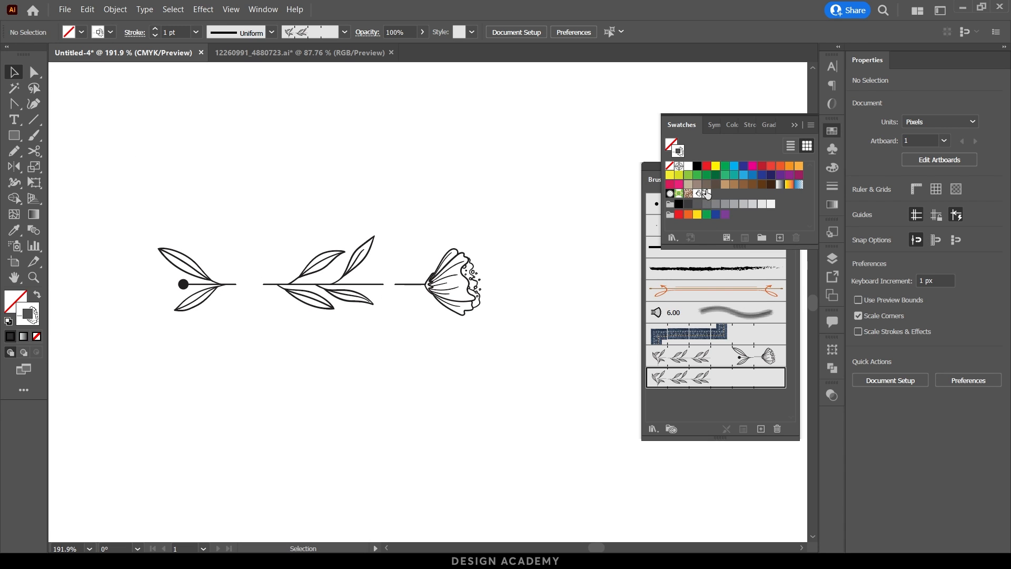
click(707, 193)
click(796, 238)
click(492, 299)
click(695, 194)
click(796, 238)
click(495, 299)
Add the grouped flower piece and the grouped two-leaf end piece as new pattern swatches.
click(481, 301)
drag(481, 301, 711, 195)
click(235, 285)
drag(235, 284, 725, 191)
Set Pattern Brush 2's start tile to New Pattern Swatch 12 and end tile to New Pattern Swatch 11, updating the strokes that use it.
scroll(183, 283, down, 4)
drag(214, 139, 343, 368)
drag(393, 81, 407, 184)
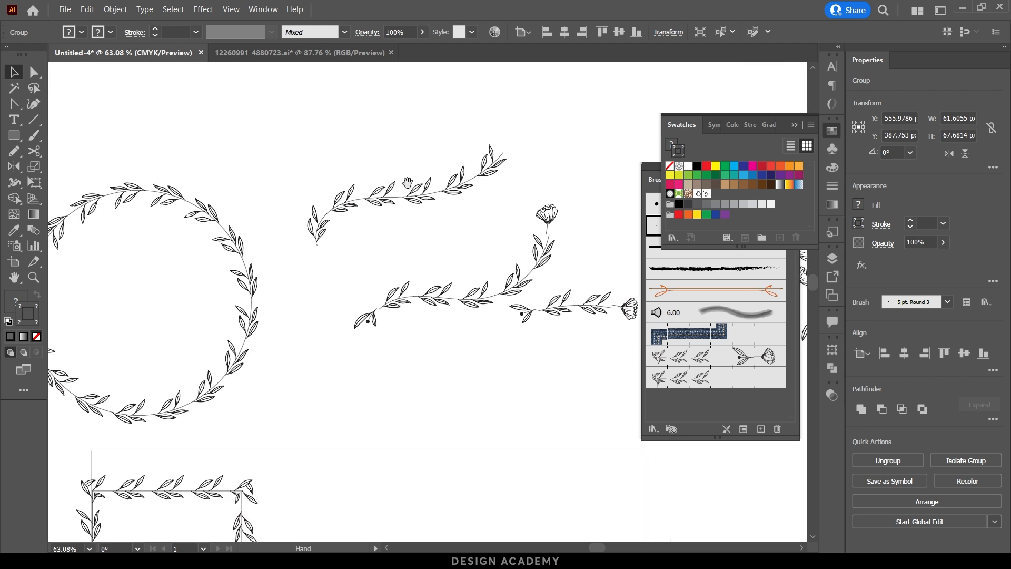
scroll(419, 175, up, 4)
click(435, 222)
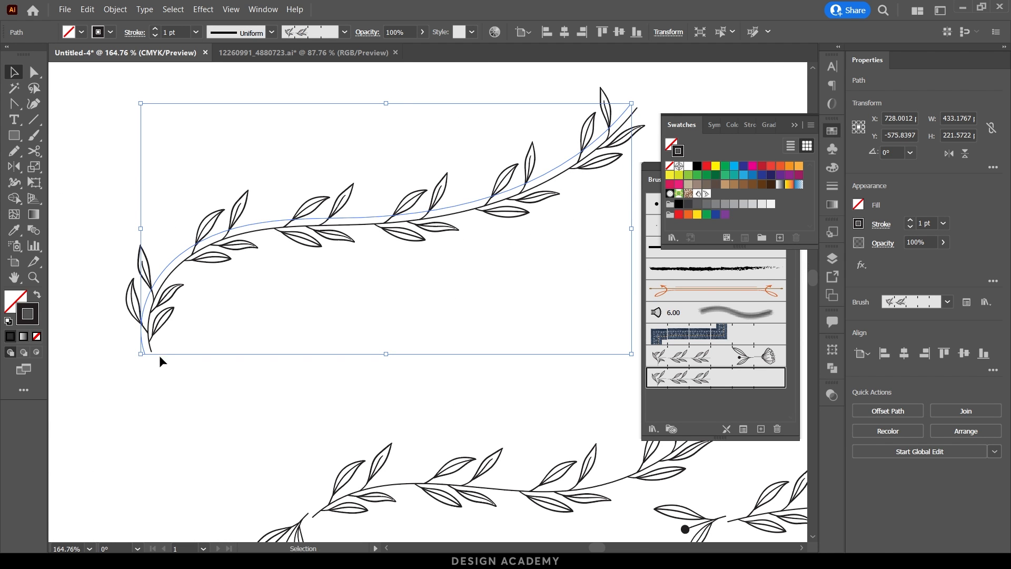
click(173, 366)
double_click(712, 388)
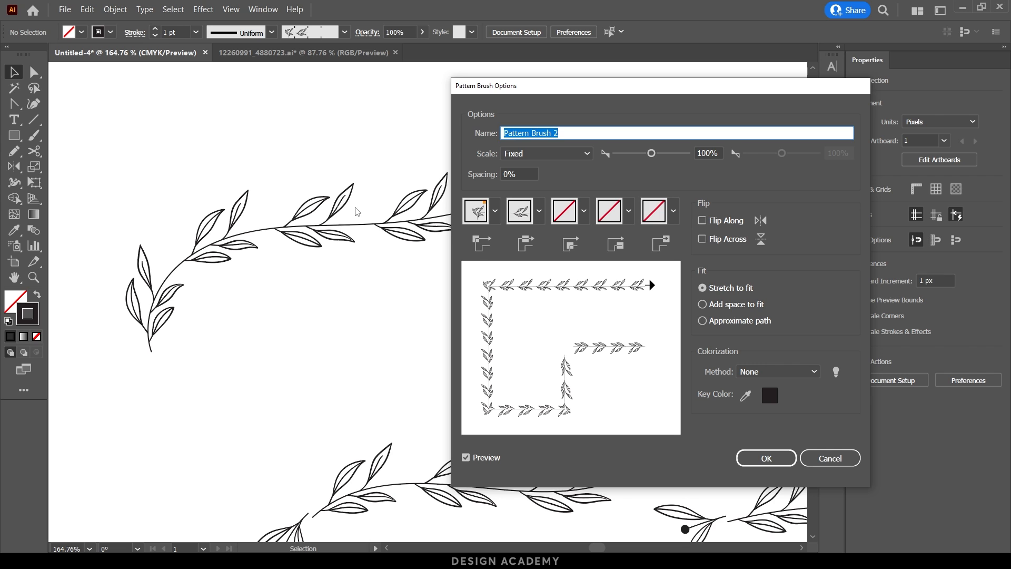
click(628, 212)
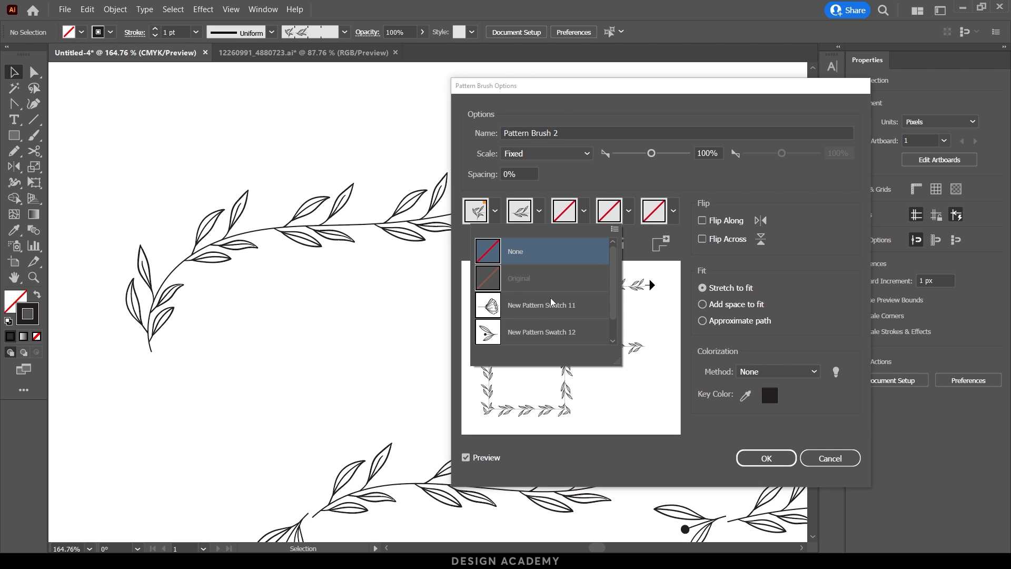
click(510, 336)
click(673, 212)
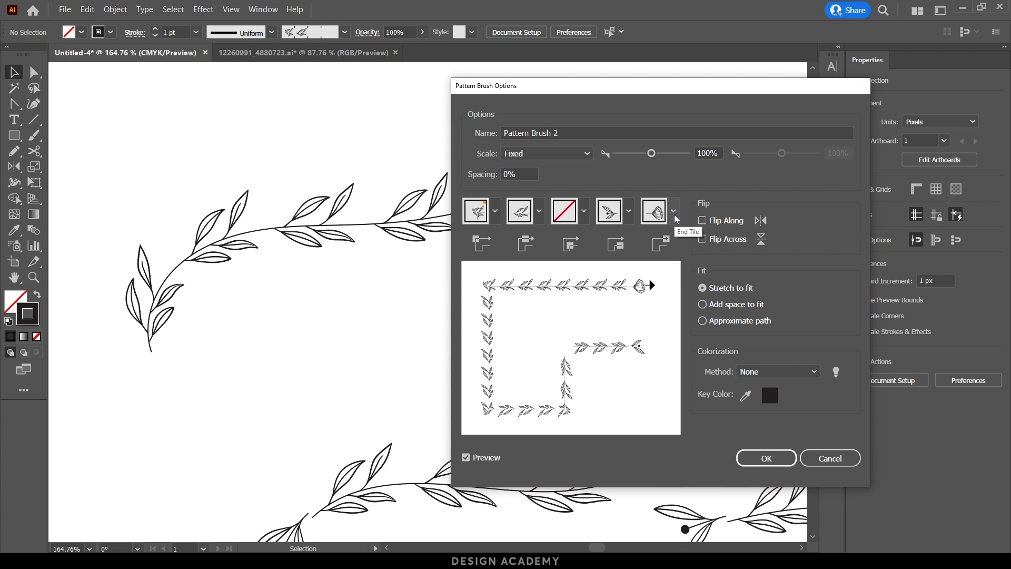
click(766, 458)
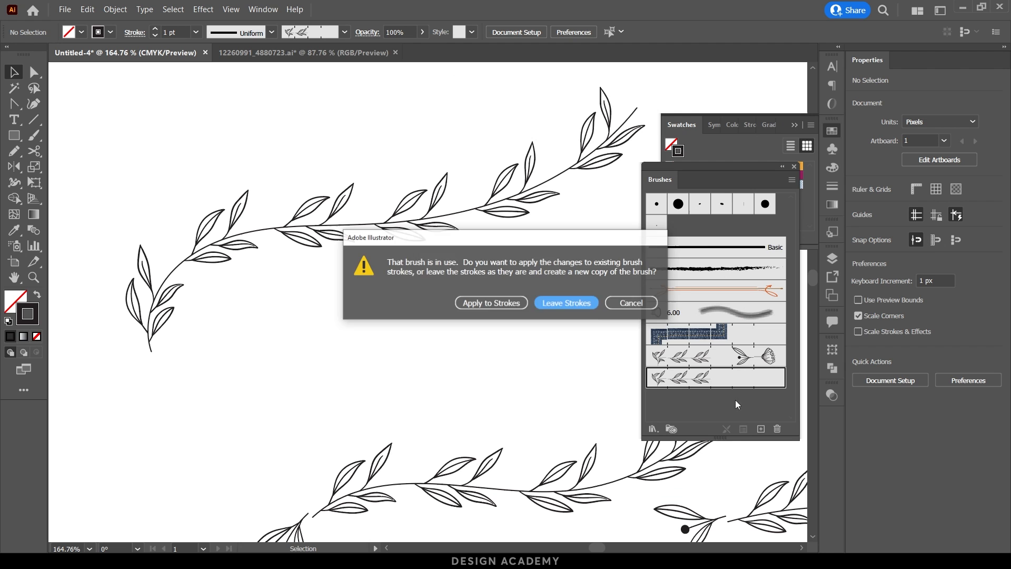
click(492, 303)
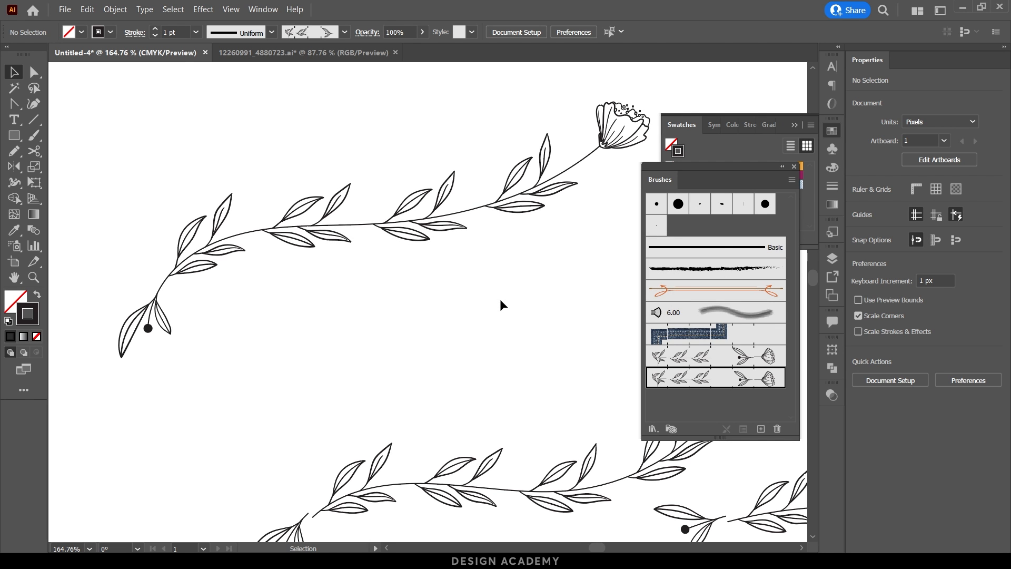
Examine the joins between the start, leaf and flower tiles along the upper curved branch.
key(ctrl+space)
drag(167, 285, 159, 243)
key(space)
drag(492, 227, 328, 301)
key(ctrl+space)
drag(441, 231, 243, 236)
key(space)
drag(375, 313, 302, 94)
key(ctrl+space)
drag(281, 371, 330, 285)
key(space)
drag(321, 222, 309, 393)
drag(427, 198, 380, 499)
Apply Pattern Brush 2 to the short, nearly horizontal branch.
key(space)
drag(444, 221, 223, 291)
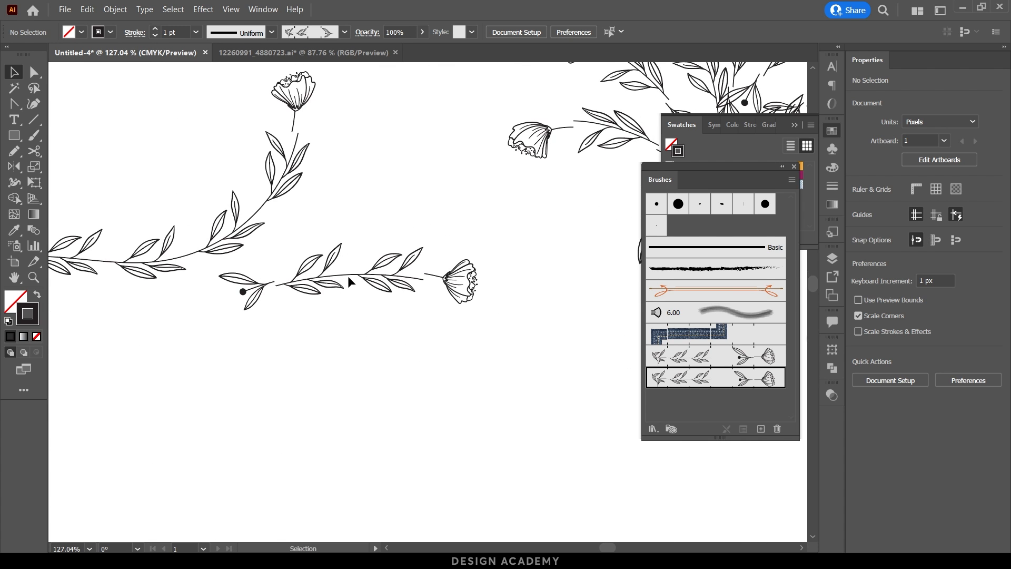
click(354, 271)
scroll(319, 275, up, 3)
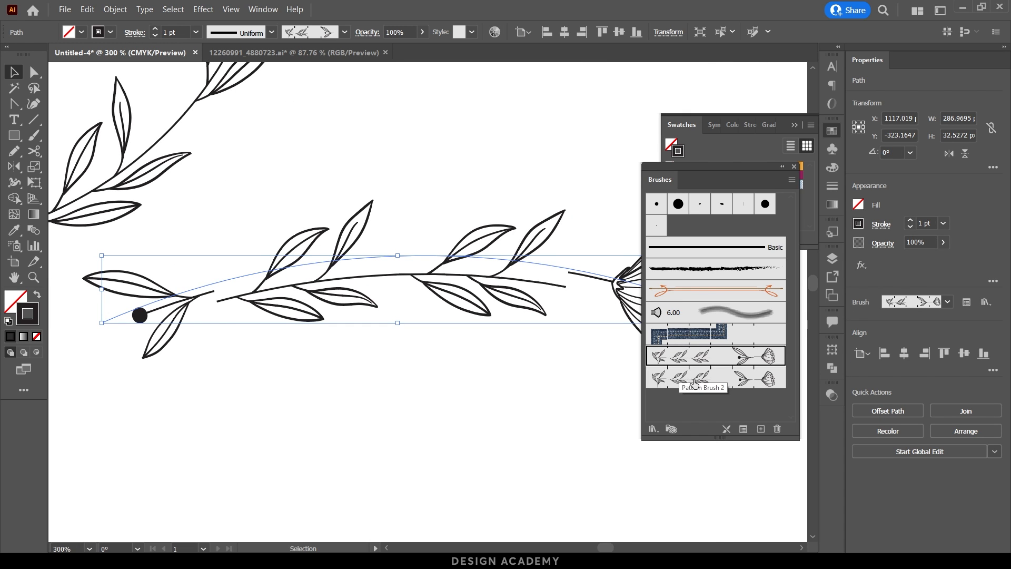
click(695, 382)
click(346, 321)
Apply Pattern Brush 2 to the long branch that curves up to a flower.
scroll(389, 297, down, 4)
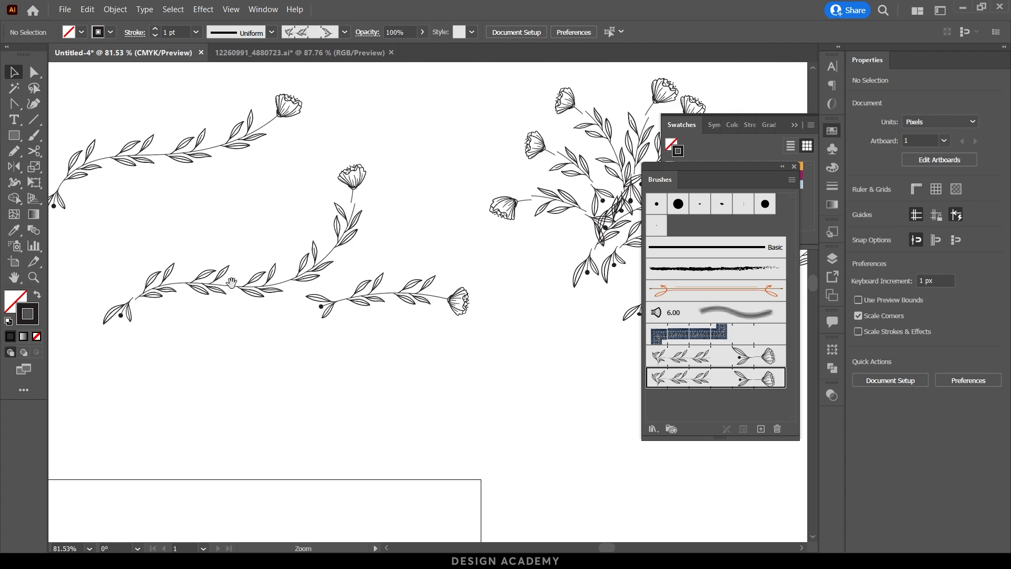
drag(314, 276, 436, 361)
click(468, 302)
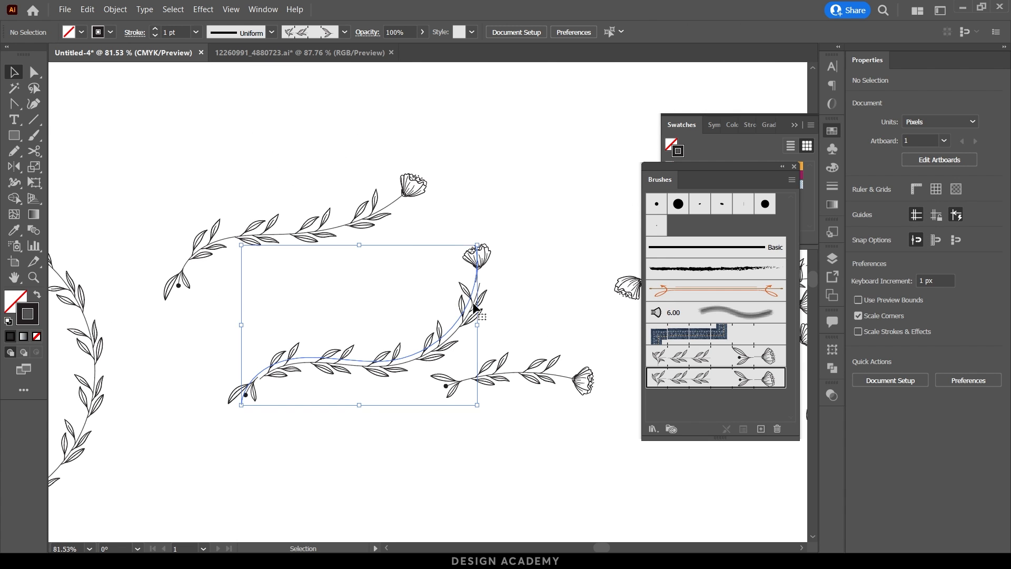
click(510, 249)
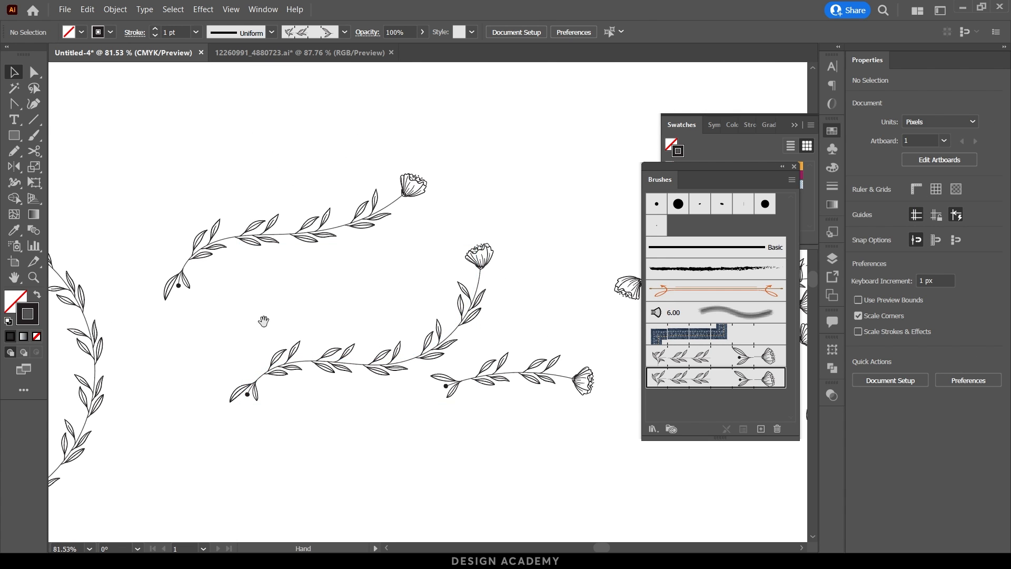
Apply Pattern Brush 2 to the circular leaf wreath.
drag(257, 276, 317, 334)
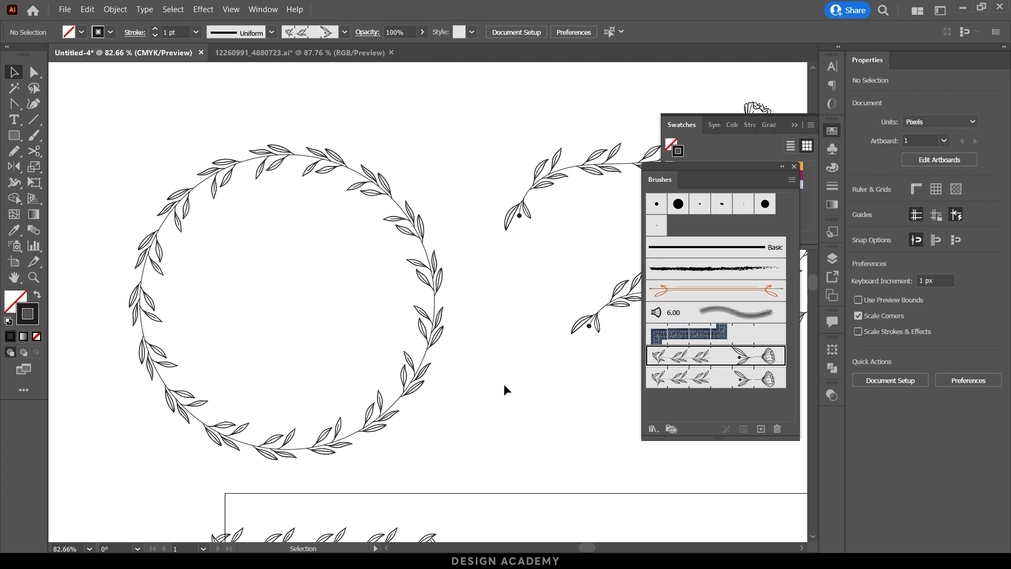
drag(500, 383, 333, 299)
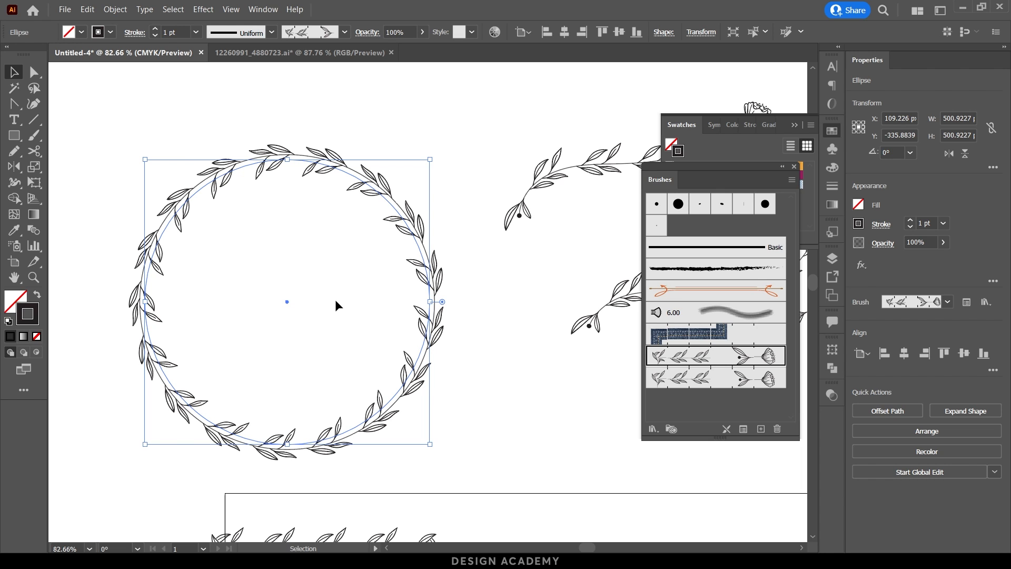
click(651, 379)
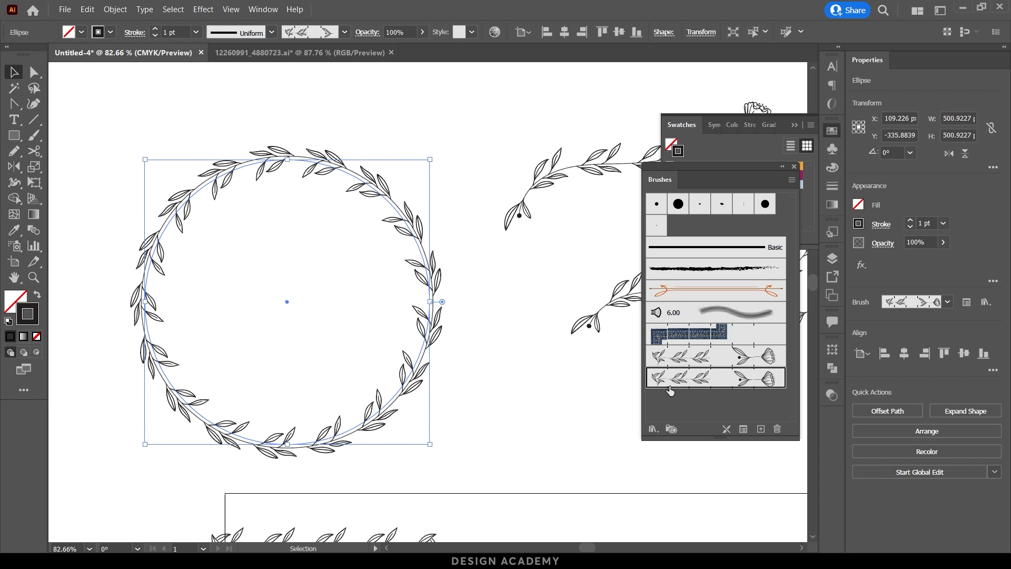
click(453, 188)
Draw an arc about 221 px wide and high above the wreath and apply Pattern Brush 2 to it.
scroll(370, 190, down, 5)
drag(353, 166, 240, 321)
scroll(245, 264, up, 5)
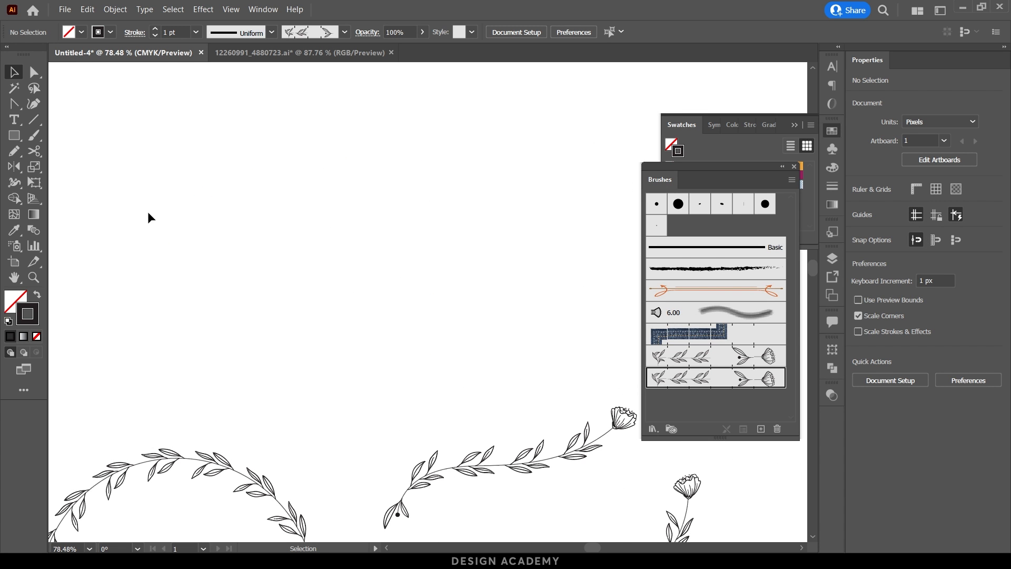
click(35, 122)
drag(35, 127, 79, 138)
drag(192, 165, 312, 283)
click(682, 377)
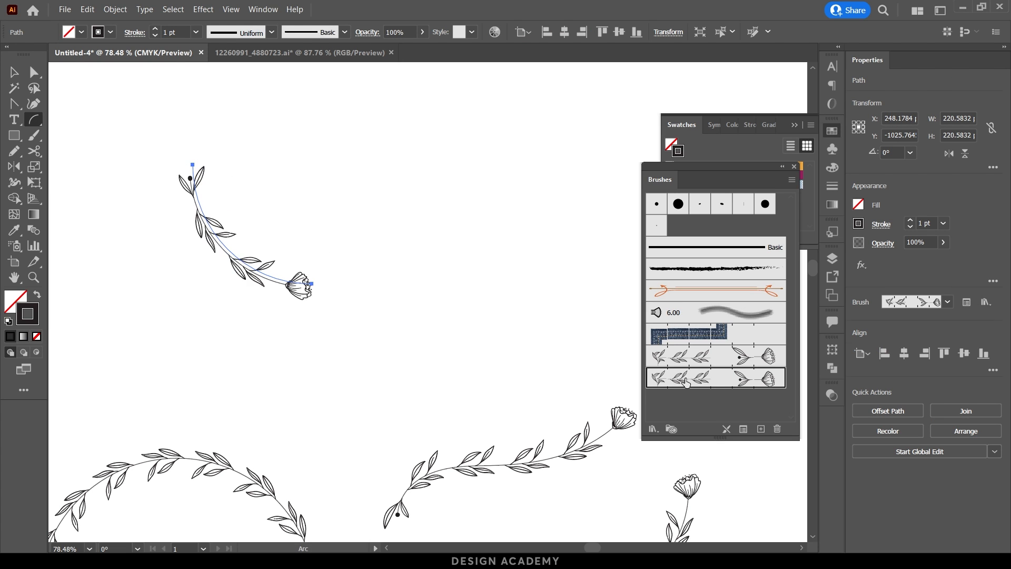
Rotate the floral arc by 90° so that its flower points upward.
key(v)
scroll(263, 202, up, 3)
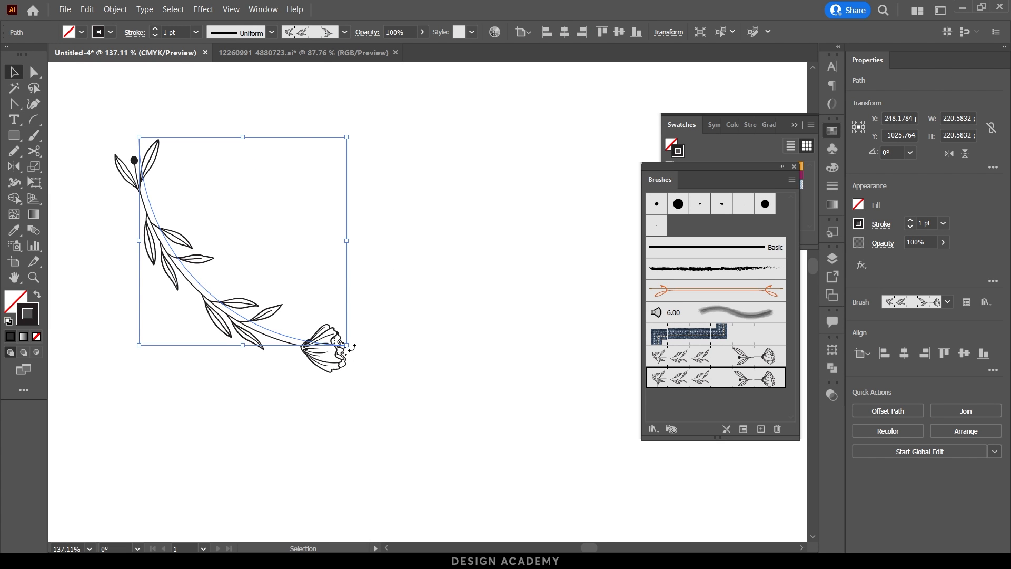
drag(358, 299, 300, 126)
drag(247, 206, 368, 211)
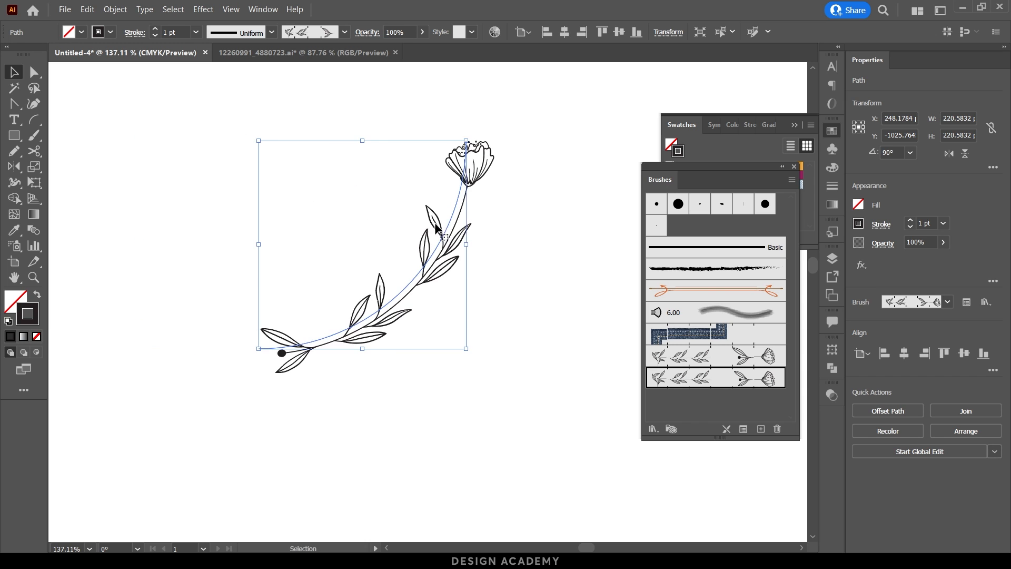
Duplicate the floral arc to its left and flip the copy horizontally to form a symmetrical half wreath.
drag(448, 229, 251, 229)
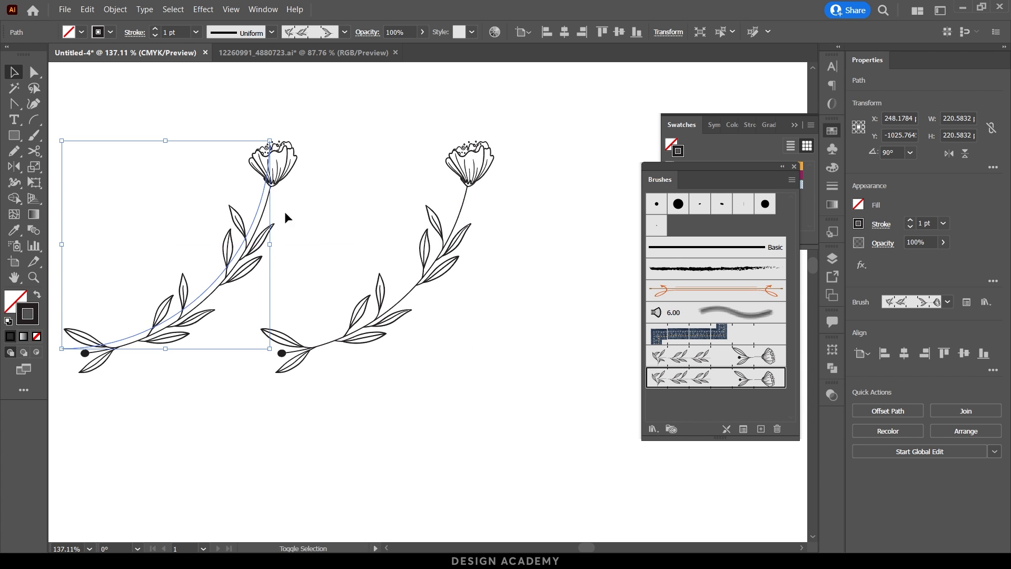
click(949, 153)
click(504, 307)
drag(333, 271, 507, 341)
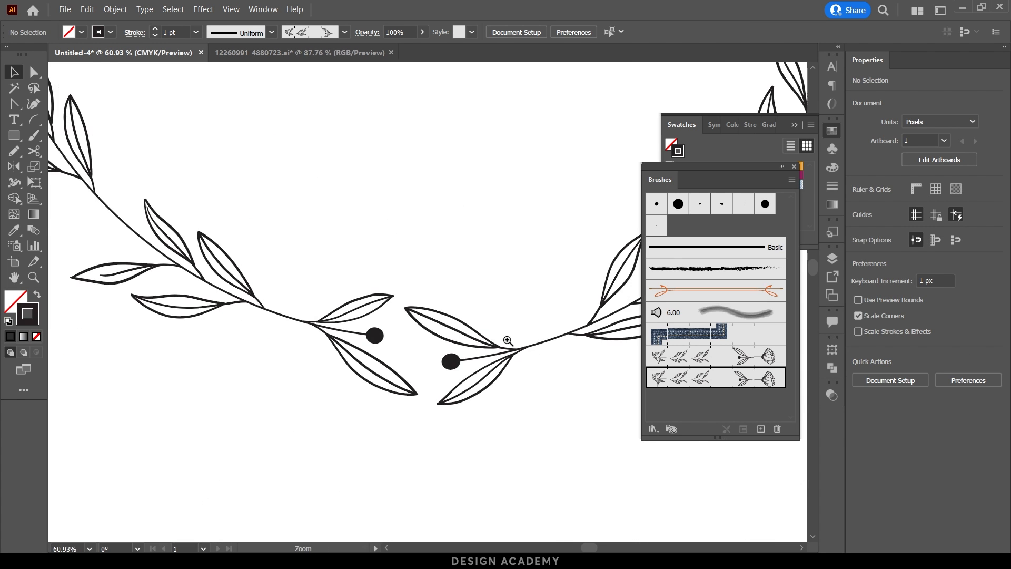
mouse_move(385, 340)
mouse_down()
mouse_move(403, 358)
mouse_move(393, 358)
mouse_up()
click(359, 244)
Copy the letter R from the small monogram into the center of the new half wreath.
drag(413, 272, 184, 248)
drag(413, 292, 205, 316)
drag(382, 305, 183, 290)
drag(445, 309, 253, 294)
drag(450, 339, 238, 300)
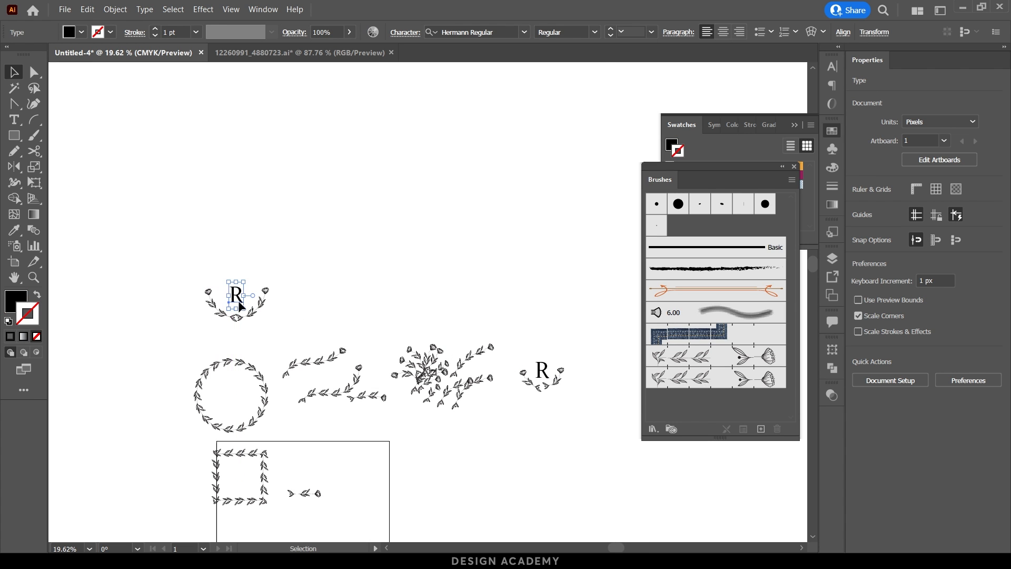
Replace the copied R inside the half wreath with the letter S.
click(213, 296)
drag(486, 320, 705, 355)
double_click(396, 273)
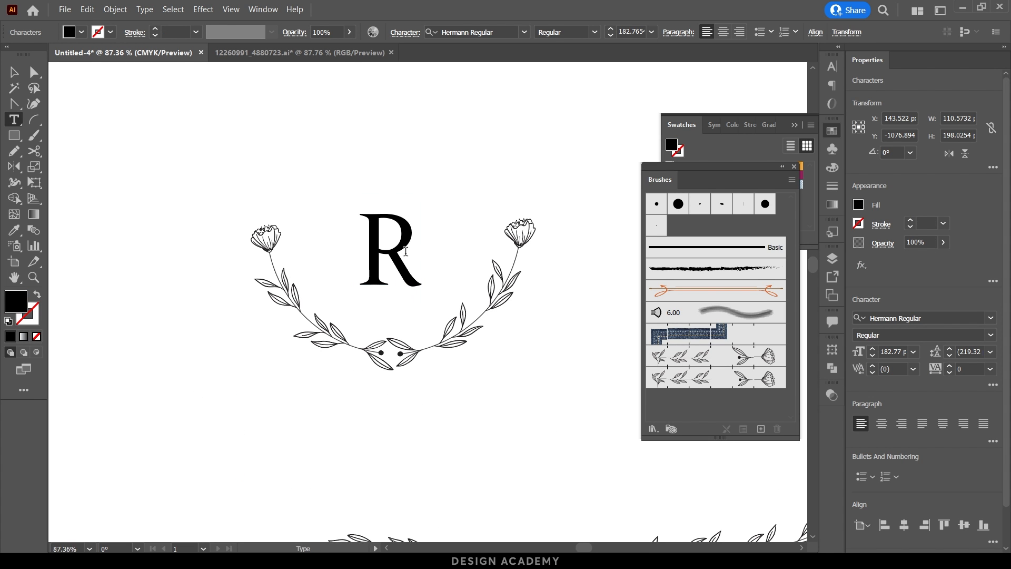
drag(399, 255, 361, 263)
text(S)
key(Escape)
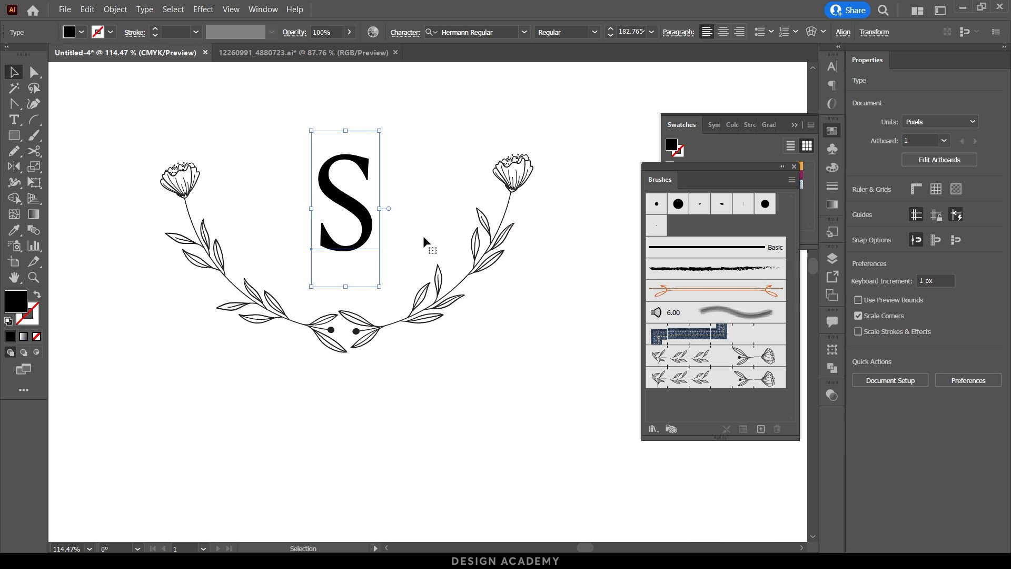
click(404, 232)
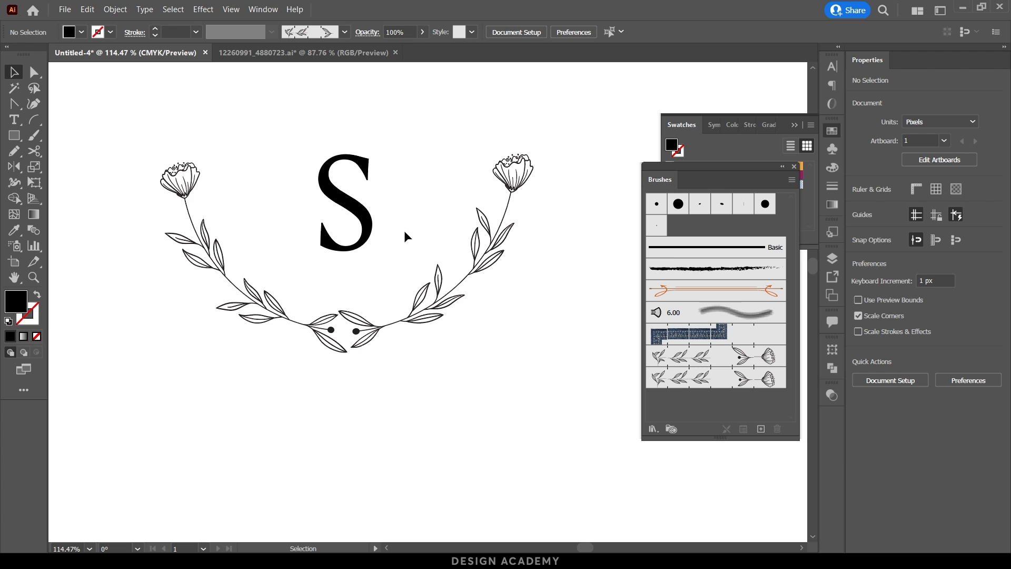
Open the options of the lower floral pattern brush and preview Flip Along and Flip Across, leaving both off.
double_click(650, 369)
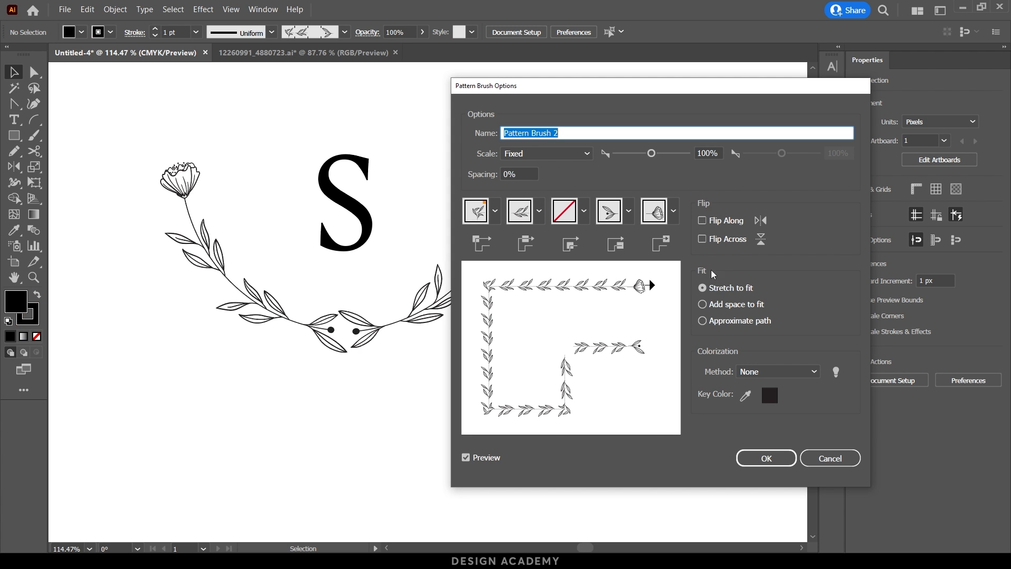
click(702, 221)
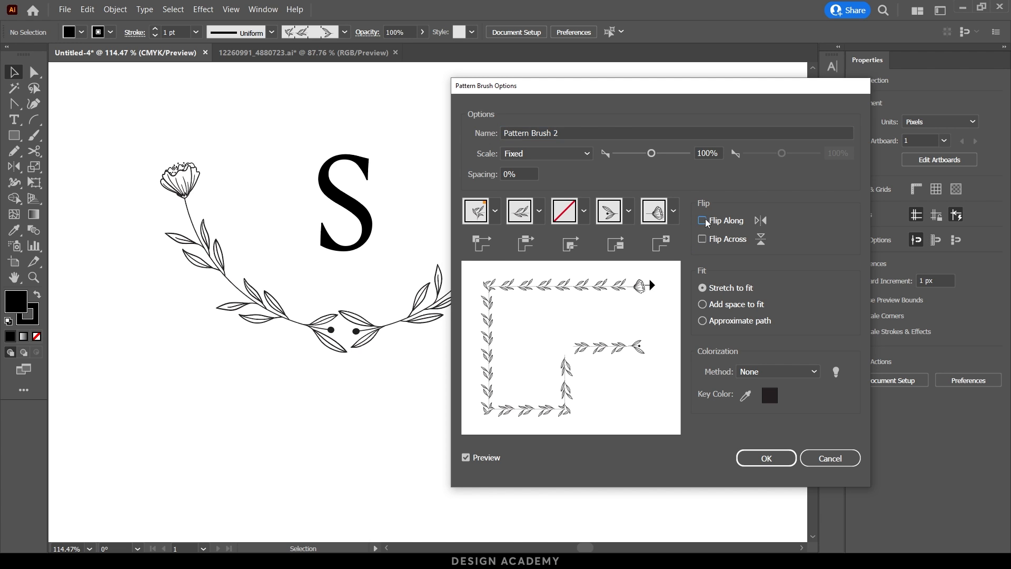
click(705, 222)
click(706, 223)
click(706, 222)
click(702, 240)
click(702, 240)
click(719, 223)
click(719, 223)
Try the Add space to fit and Approximate path fit modes, and return to Stretch to fit.
click(742, 307)
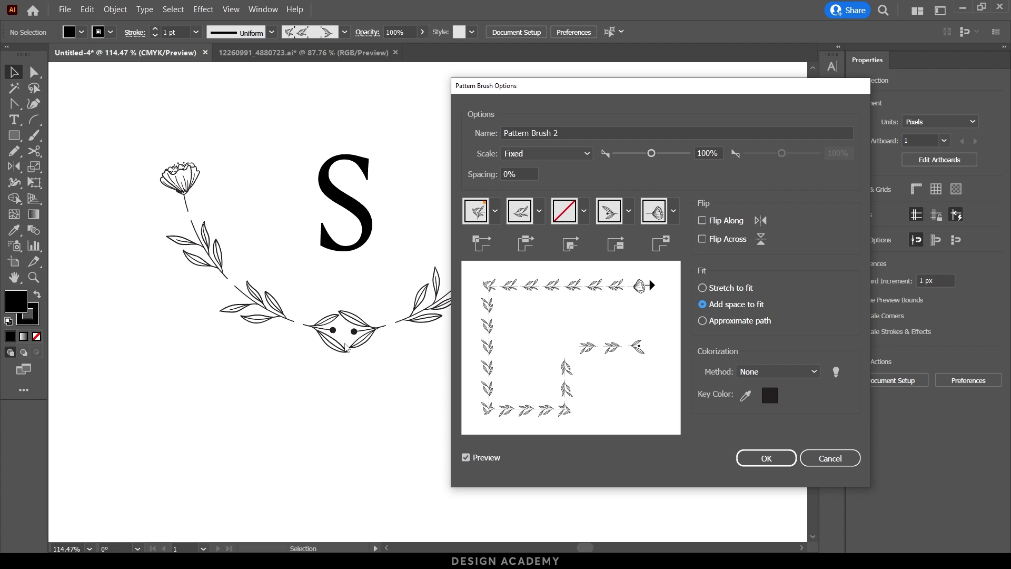
click(737, 324)
click(739, 291)
Set the brush's colorization method to Tints and apply the change to the existing strokes.
click(770, 371)
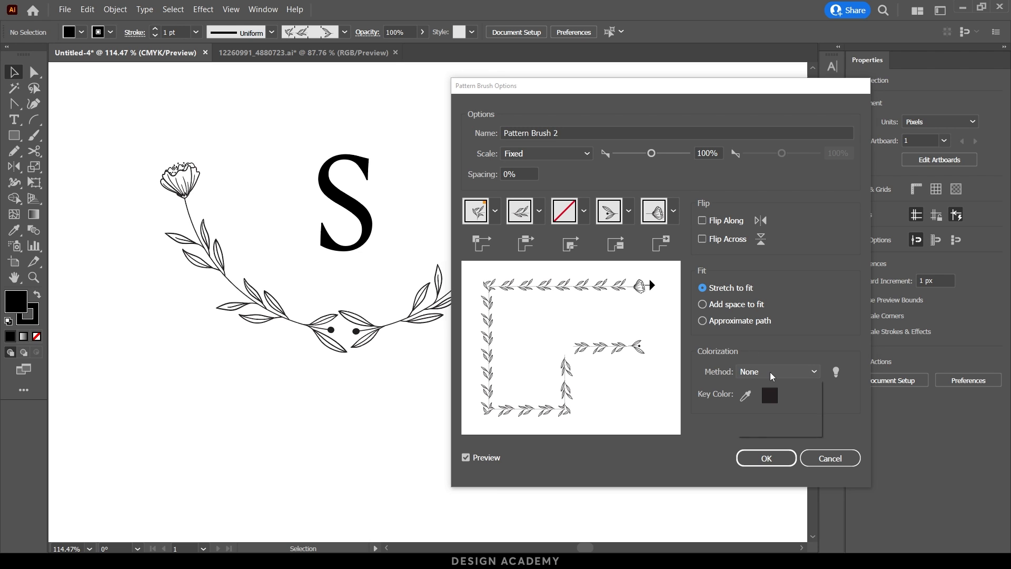
click(766, 399)
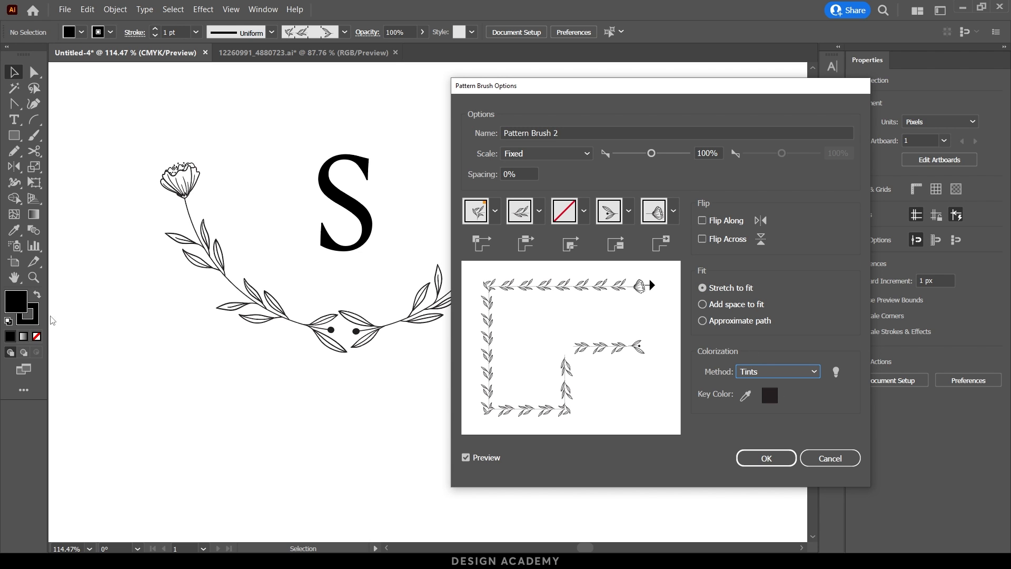
click(753, 458)
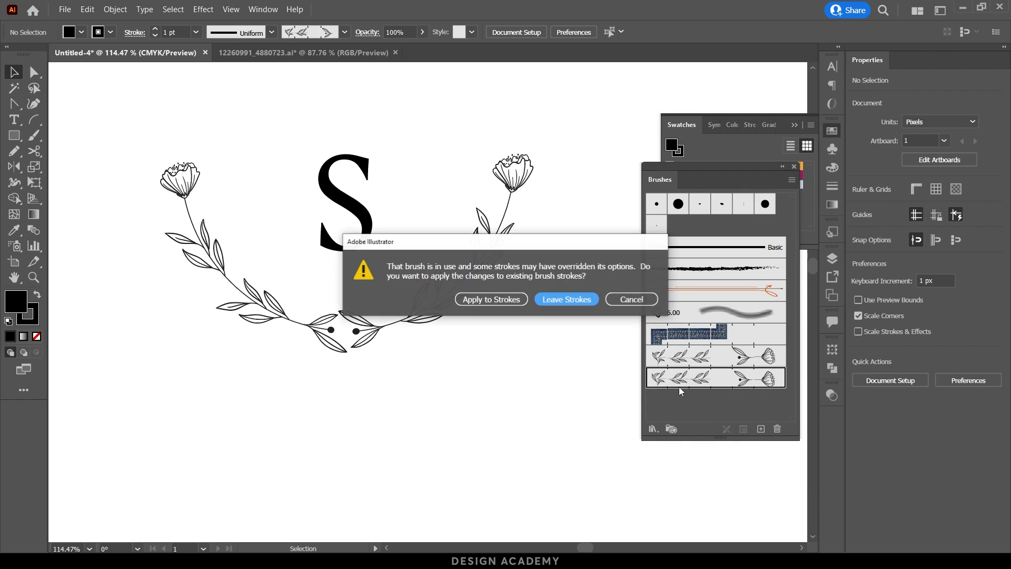
click(504, 300)
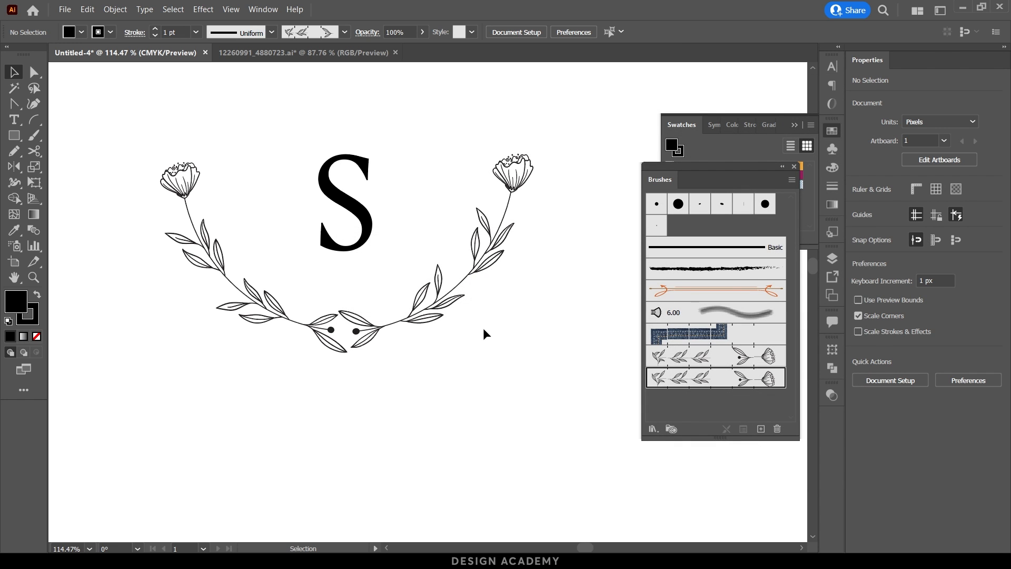
Paint a long curved floral branch and a shorter one on the empty canvas, using a dark blue stroke and no fill.
key(b)
drag(489, 316, 339, 377)
click(111, 33)
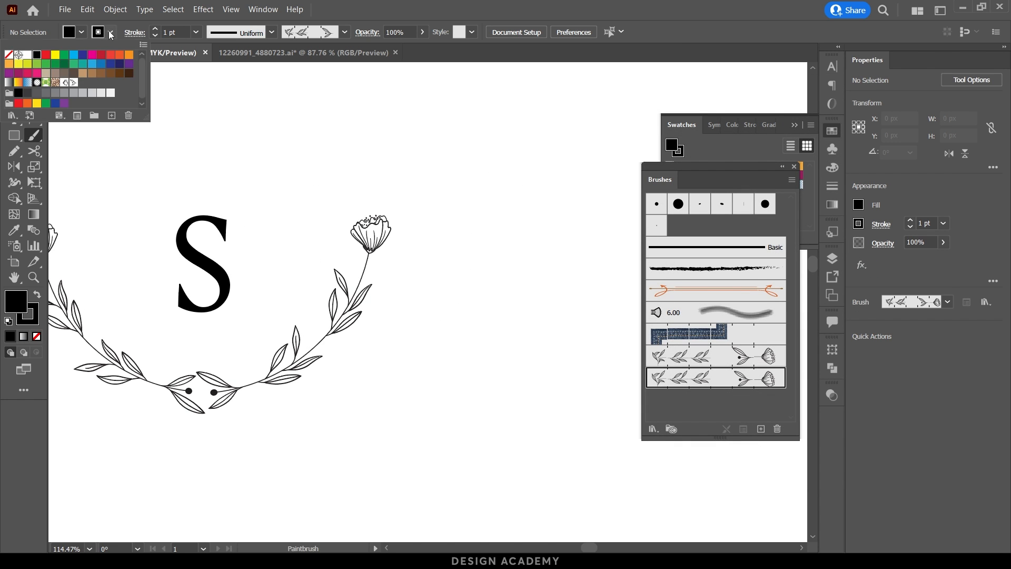
click(90, 56)
key(Escape)
click(81, 33)
click(42, 56)
key(Escape)
drag(403, 197, 273, 246)
drag(325, 273, 437, 117)
mouse_move(493, 151)
mouse_down()
mouse_move(555, 156)
mouse_move(440, 185)
mouse_up()
drag(379, 295, 428, 164)
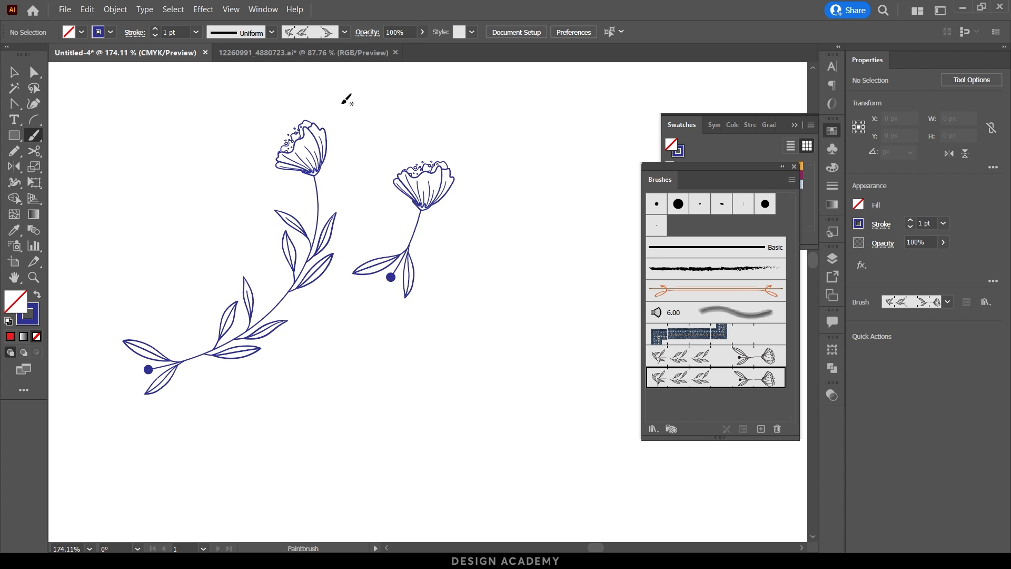
Change the stroke color to red and paint several upward-curving floral branches with the Paintbrush.
click(111, 32)
click(110, 54)
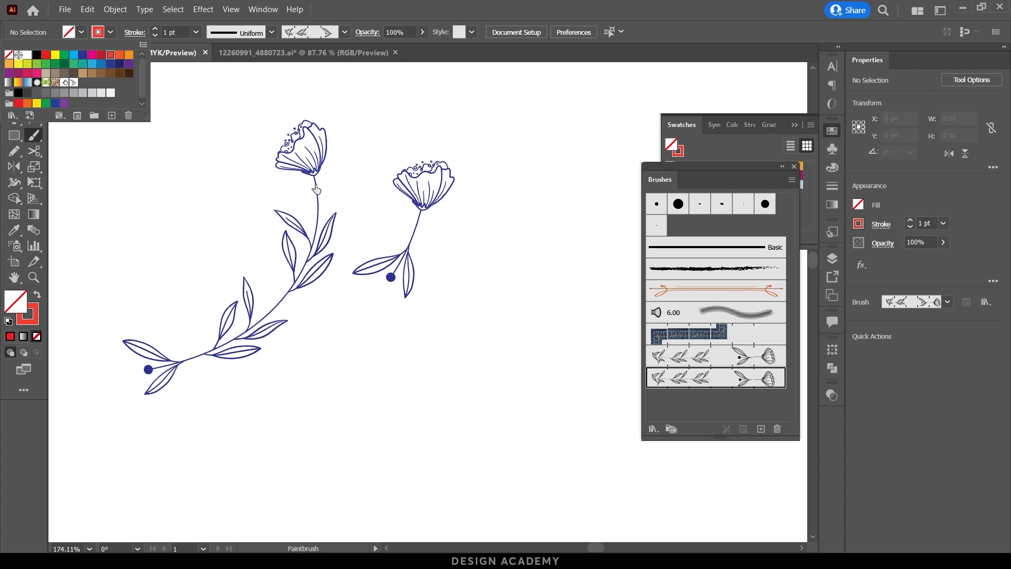
click(523, 253)
drag(482, 302, 547, 191)
drag(566, 277, 389, 339)
mouse_move(413, 390)
mouse_down()
mouse_move(485, 178)
mouse_move(476, 147)
mouse_up()
drag(497, 262, 356, 256)
mouse_move(349, 293)
mouse_down()
mouse_move(442, 384)
mouse_move(444, 428)
mouse_up()
mouse_move(240, 379)
mouse_down()
mouse_move(406, 199)
mouse_move(362, 105)
mouse_up()
mouse_move(390, 330)
mouse_down()
mouse_move(461, 226)
mouse_move(456, 177)
mouse_up()
drag(464, 310, 545, 183)
drag(468, 282, 369, 275)
drag(274, 277, 393, 315)
mouse_move(339, 178)
mouse_down()
mouse_move(248, 277)
mouse_move(200, 361)
mouse_move(402, 289)
mouse_move(390, 238)
mouse_up()
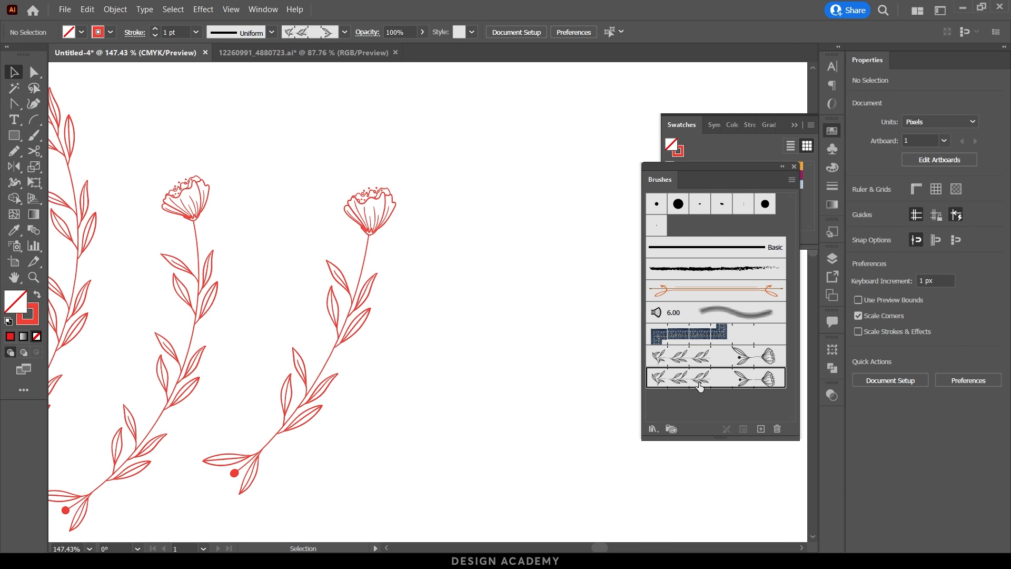
Examine the floral brush's colorization methods and the Colorization Tips, keeping the method at Tints.
double_click(700, 377)
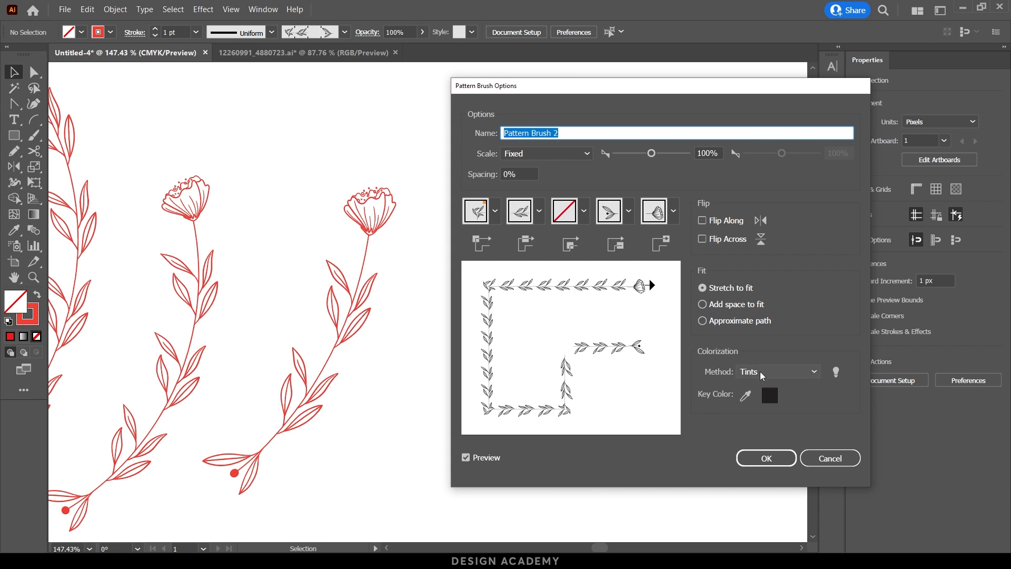
click(760, 371)
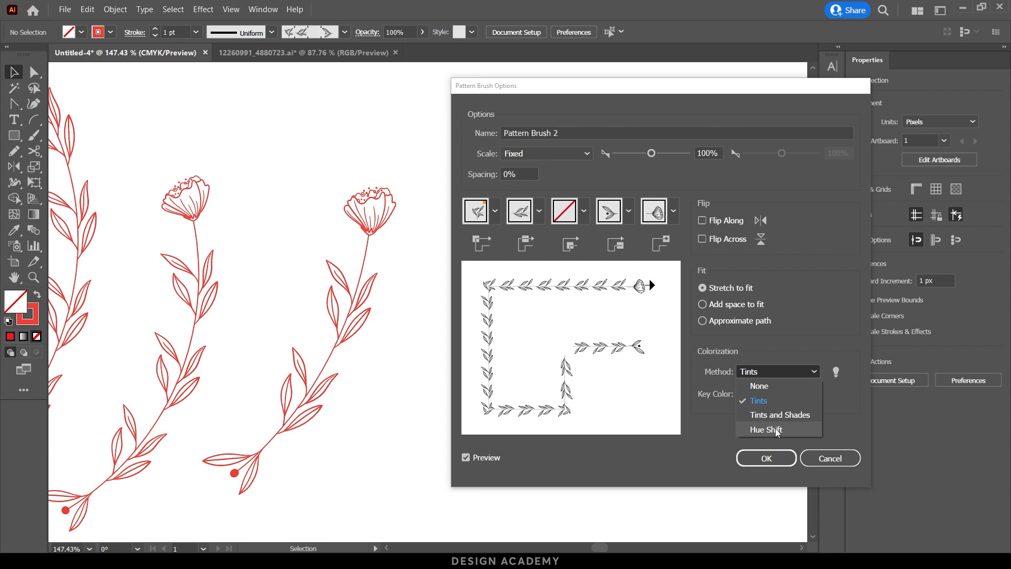
click(728, 406)
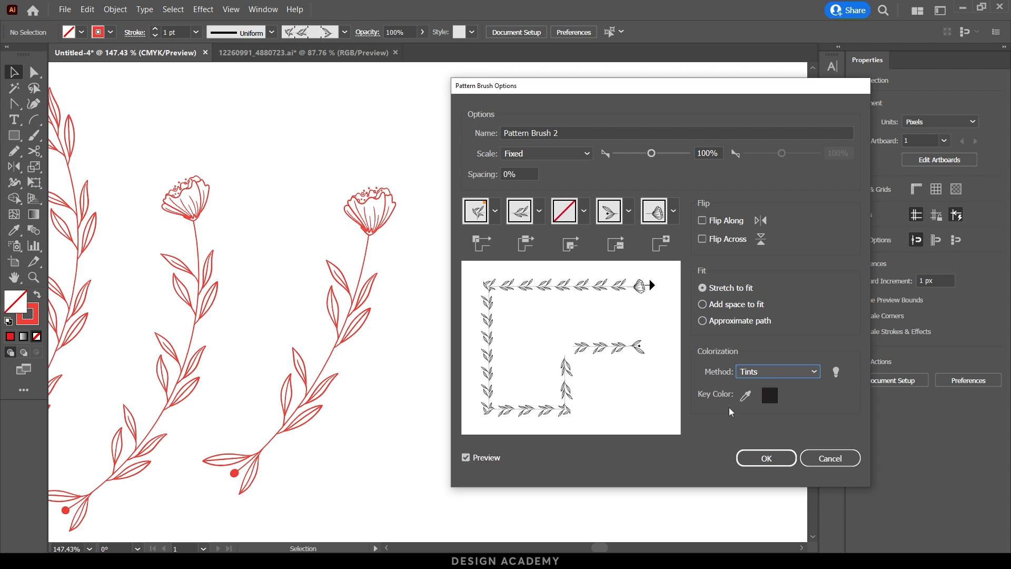
click(758, 372)
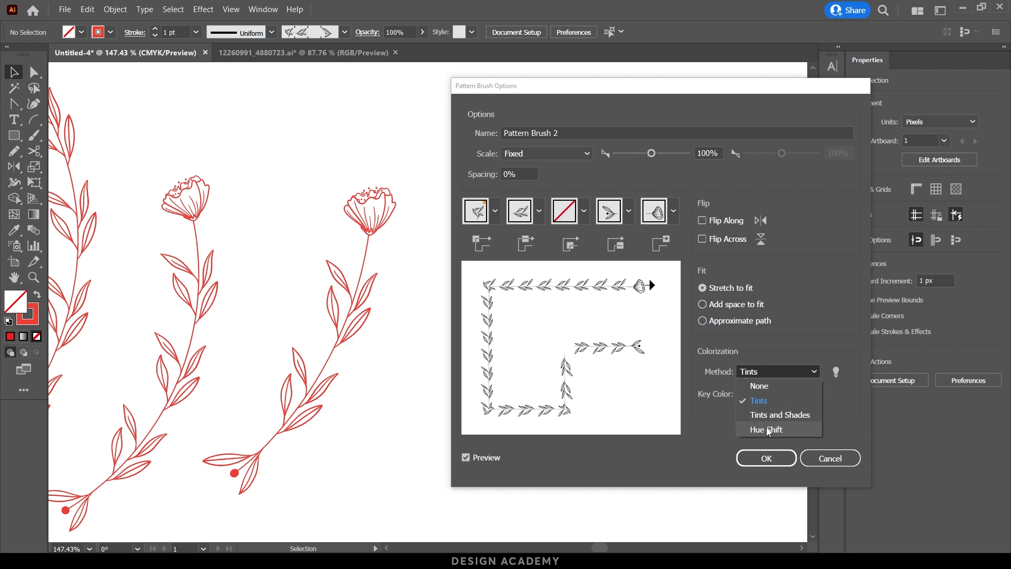
click(778, 405)
click(835, 371)
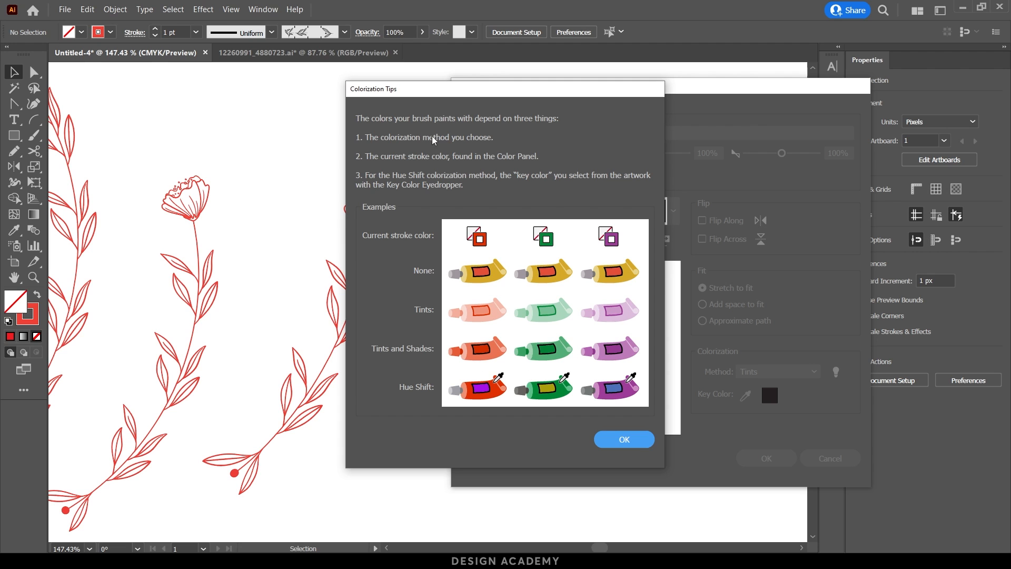
click(625, 441)
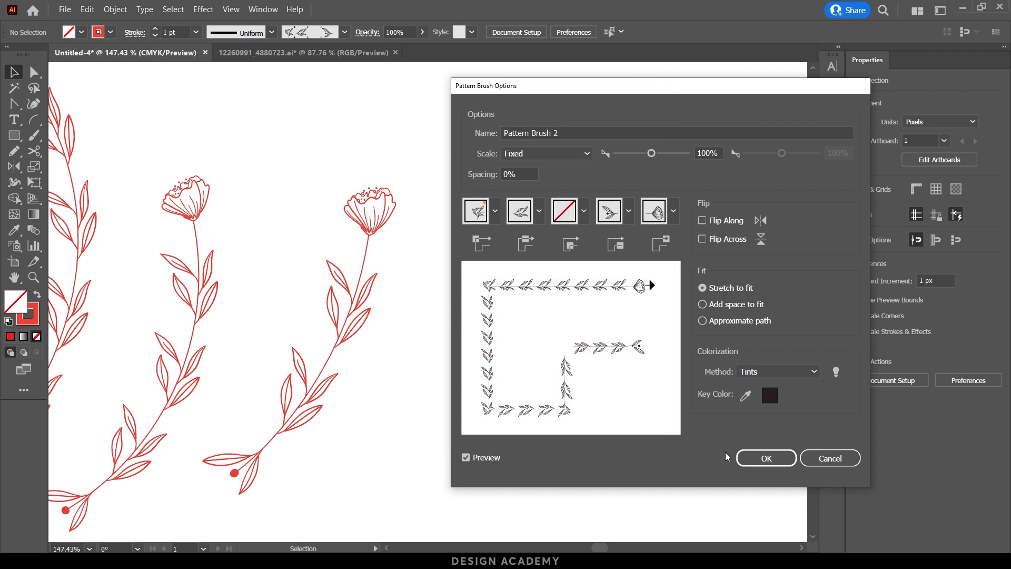
click(766, 458)
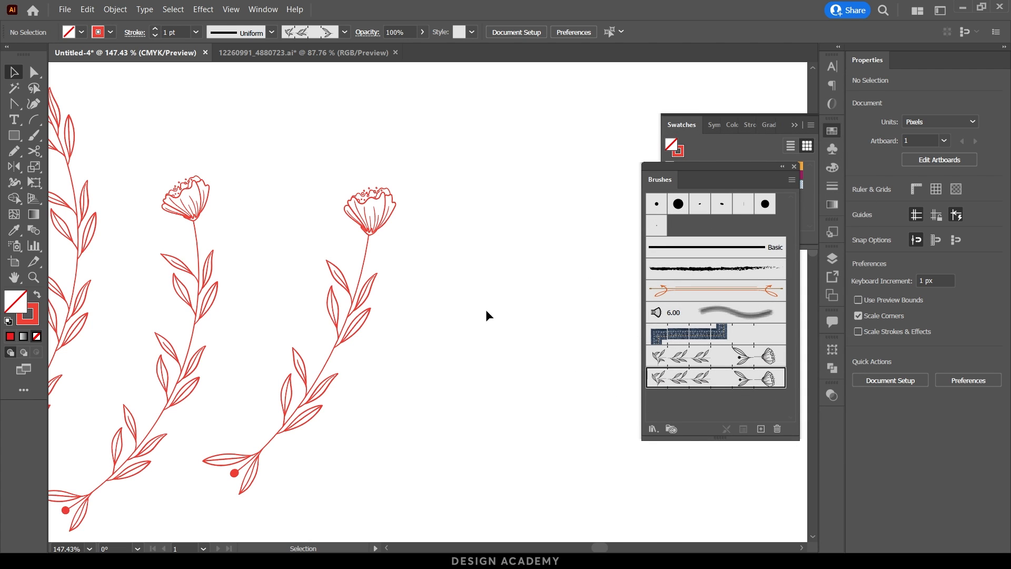